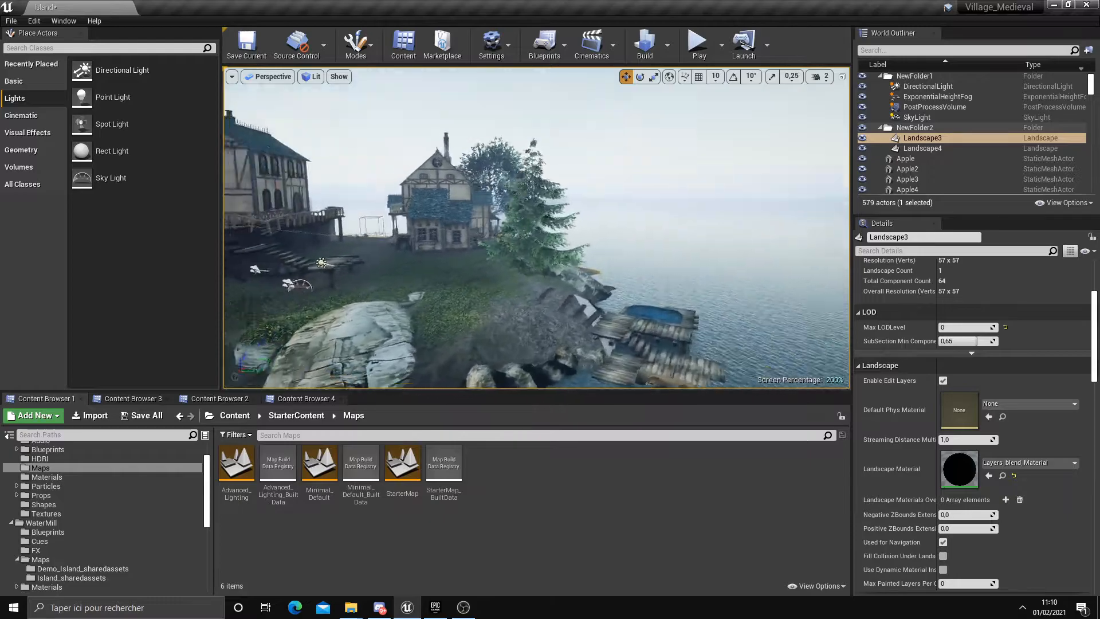
Examine the existing medieval island from several sides, along with its Landscape3 and Landscape4 actors
{"action": "mouse_move", "coordinate": [717, 260]}
{"action": "right_mouse_down"}
{"action": "mouse_move", "coordinate": [730, 262]}
{"action": "mouse_move", "coordinate": [723, 272]}
{"action": "mouse_move", "coordinate": [717, 261]}
{"action": "right_mouse_up"}
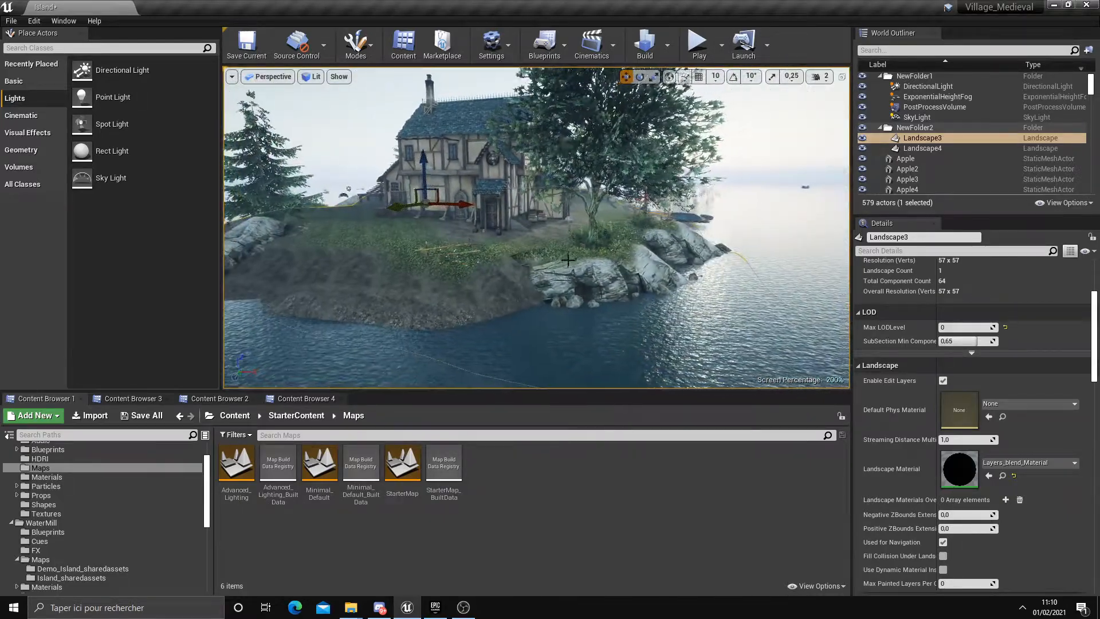
{"action": "left_click", "coordinate": [922, 148]}
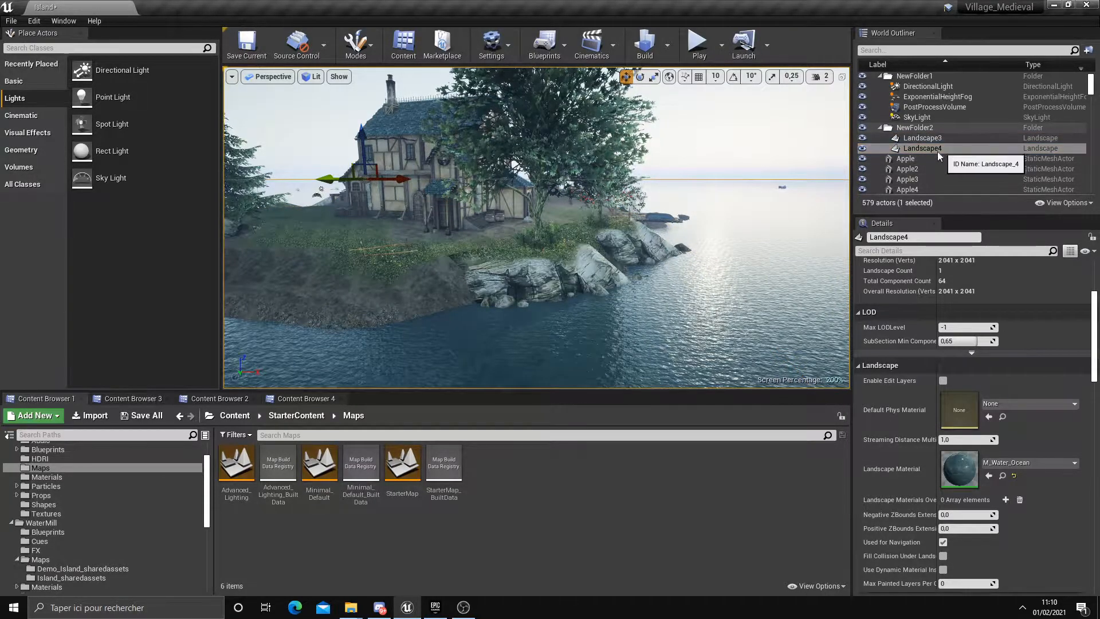
{"action": "double_click", "coordinate": [922, 138]}
{"action": "right_click_drag", "start_coordinate": [544, 261], "coordinate": [605, 261]}
{"action": "right_click_drag", "start_coordinate": [495, 293], "coordinate": [501, 292]}
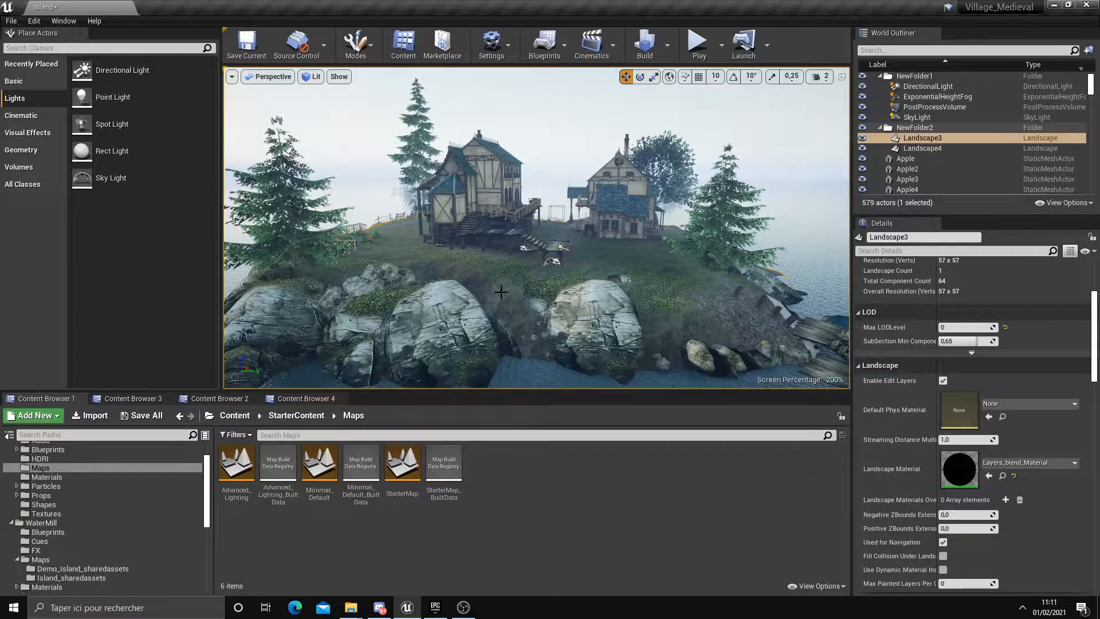
{"action": "right_click_drag", "start_coordinate": [501, 292], "coordinate": [493, 291]}
{"action": "left_click", "coordinate": [380, 213]}
{"action": "right_click_drag", "start_coordinate": [280, 134], "coordinate": [292, 131]}
Start a new landscape and position its preview grid over the open water beside the island
{"action": "left_click", "coordinate": [362, 51]}
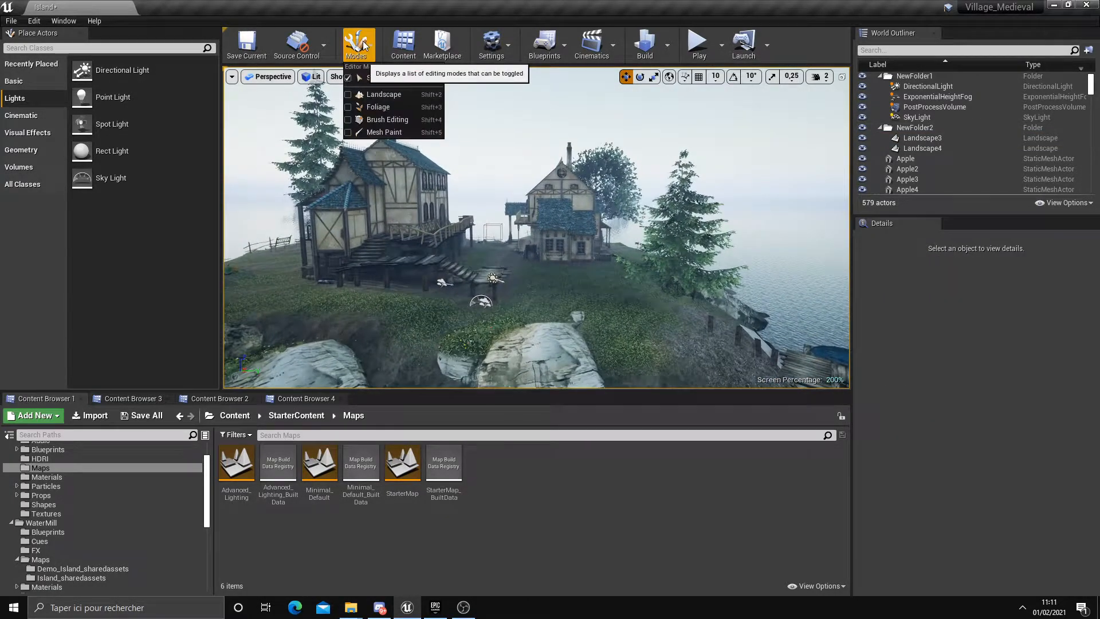
{"action": "left_click", "coordinate": [384, 94]}
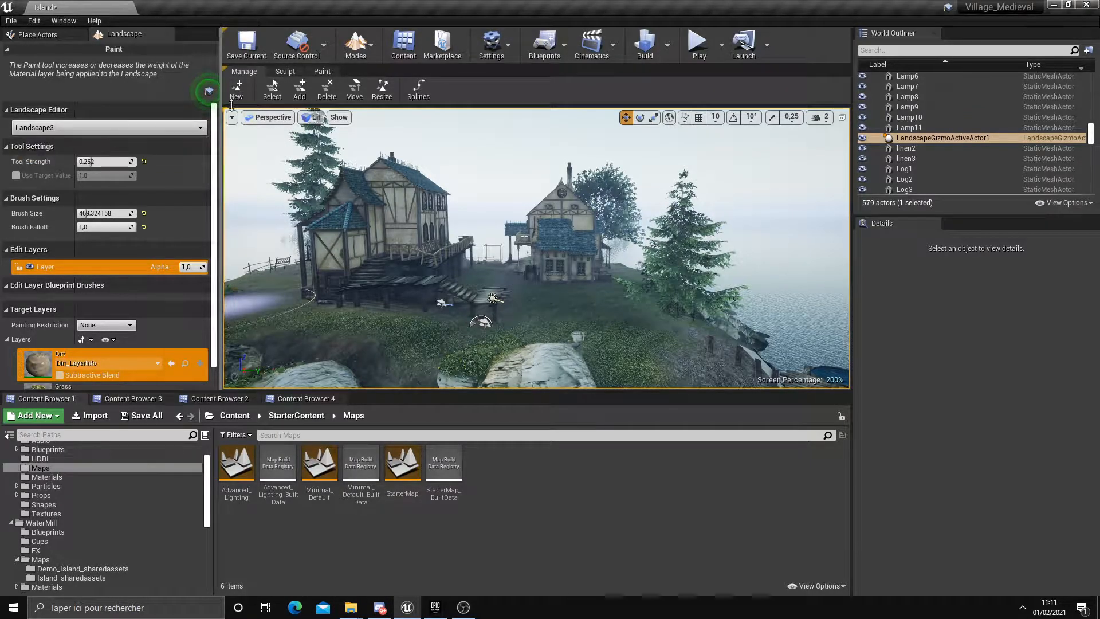
{"action": "left_click", "coordinate": [236, 90]}
{"action": "right_click_drag", "start_coordinate": [452, 248], "coordinate": [476, 249]}
{"action": "left_click_drag", "start_coordinate": [597, 269], "coordinate": [669, 238]}
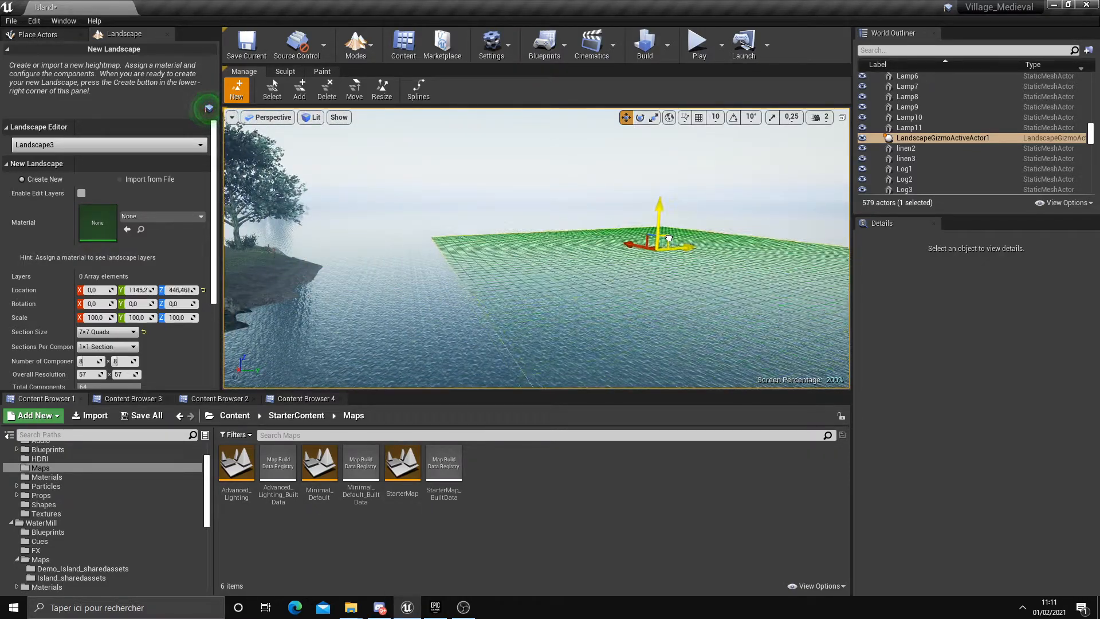
Lower the new landscape's preview to a Z location of about 360 and create it with 7×7 quad sections
{"action": "left_click", "coordinate": [107, 331]}
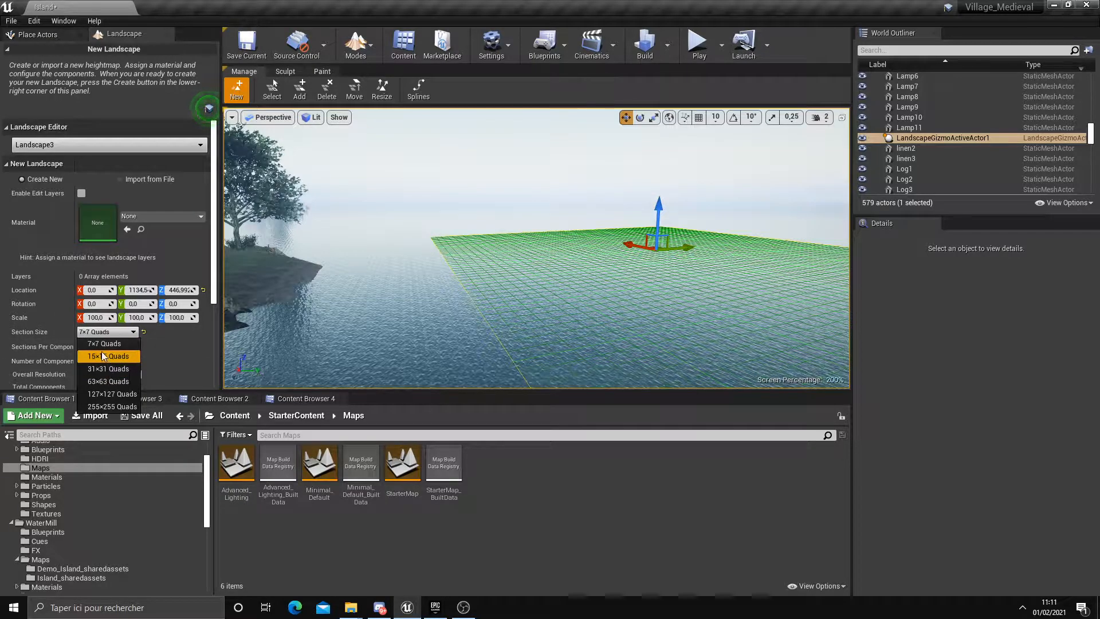
{"action": "left_click", "coordinate": [159, 348]}
{"action": "mouse_move", "coordinate": [344, 286]}
{"action": "right_mouse_down"}
{"action": "mouse_move", "coordinate": [395, 273]}
{"action": "mouse_move", "coordinate": [355, 270]}
{"action": "right_mouse_up"}
{"action": "scroll", "coordinate": [182, 343], "scroll_direction": "down", "scroll_amount": 3}
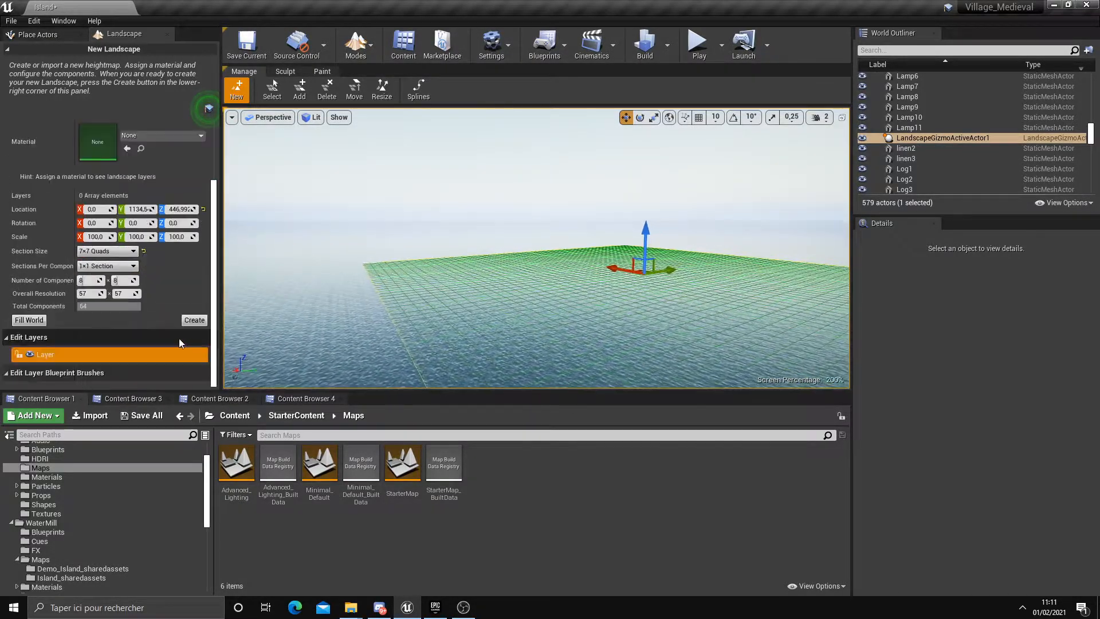
{"action": "right_click_drag", "start_coordinate": [410, 248], "coordinate": [577, 304]}
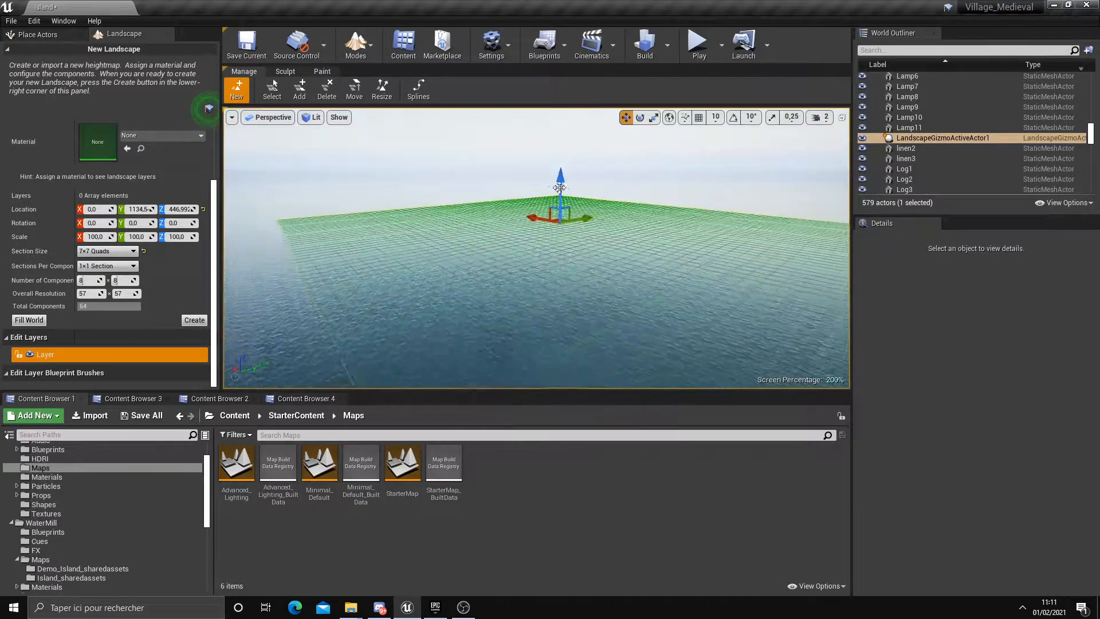
{"action": "left_click_drag", "start_coordinate": [562, 187], "coordinate": [559, 193]}
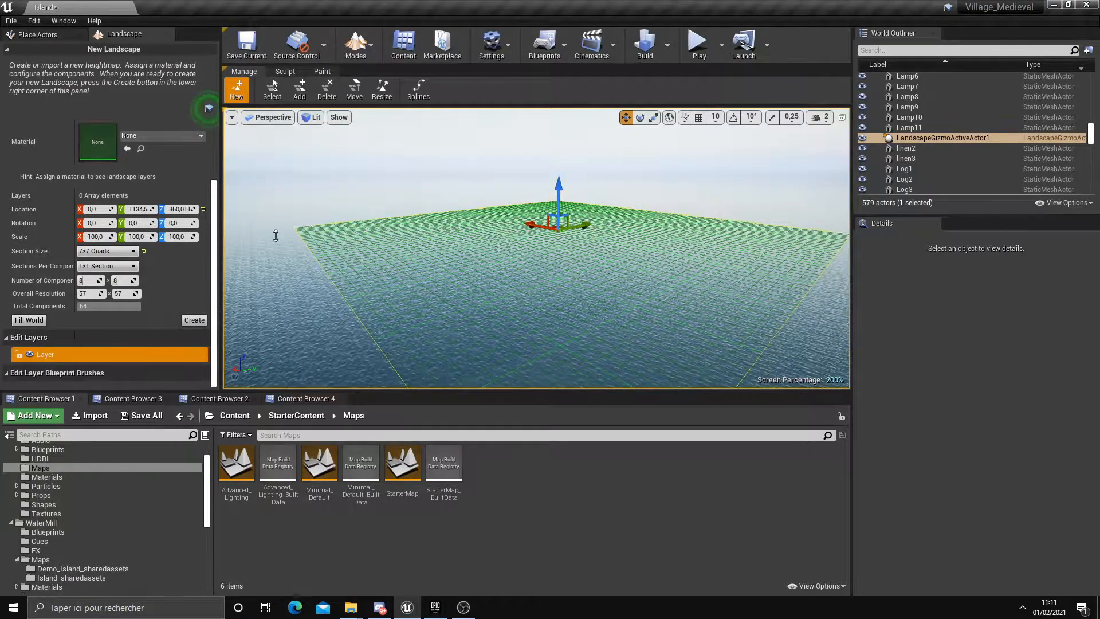
{"action": "left_click", "coordinate": [193, 321]}
Leave landscape editing, select the new landscape and shift it horizontally across the water
{"action": "mouse_move", "coordinate": [422, 336]}
{"action": "right_mouse_down"}
{"action": "mouse_move", "coordinate": [383, 368]}
{"action": "mouse_move", "coordinate": [543, 312]}
{"action": "mouse_move", "coordinate": [273, 179]}
{"action": "mouse_move", "coordinate": [621, 286]}
{"action": "mouse_move", "coordinate": [393, 322]}
{"action": "mouse_move", "coordinate": [579, 238]}
{"action": "mouse_move", "coordinate": [604, 245]}
{"action": "mouse_move", "coordinate": [515, 245]}
{"action": "mouse_move", "coordinate": [532, 244]}
{"action": "right_mouse_up"}
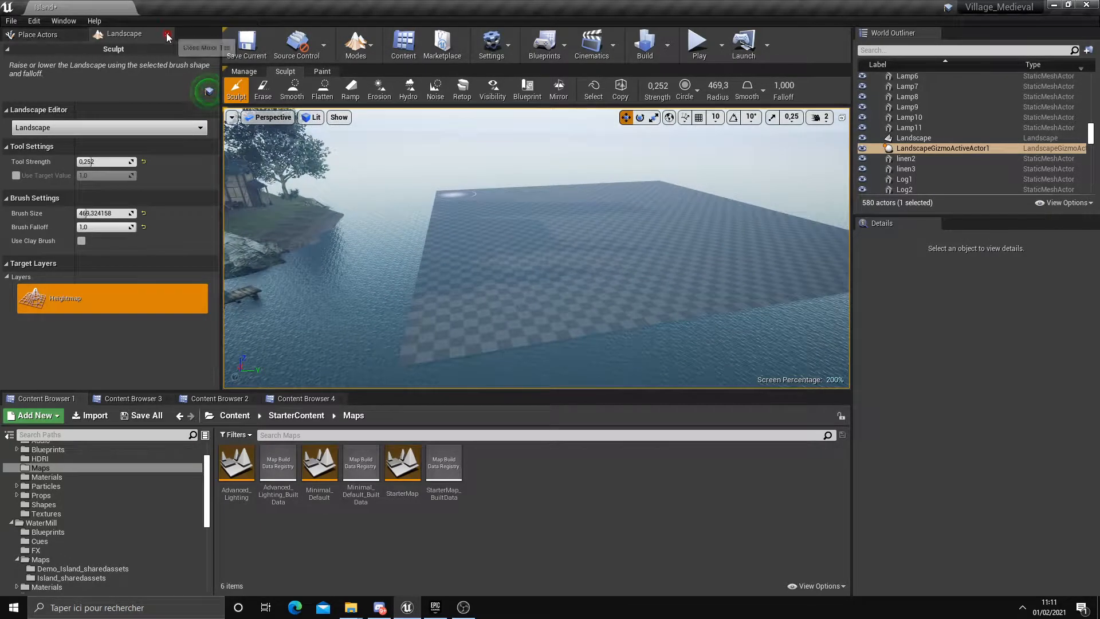
{"action": "left_click", "coordinate": [166, 35]}
{"action": "left_click", "coordinate": [514, 217]}
{"action": "left_click_drag", "start_coordinate": [411, 334], "coordinate": [506, 330]}
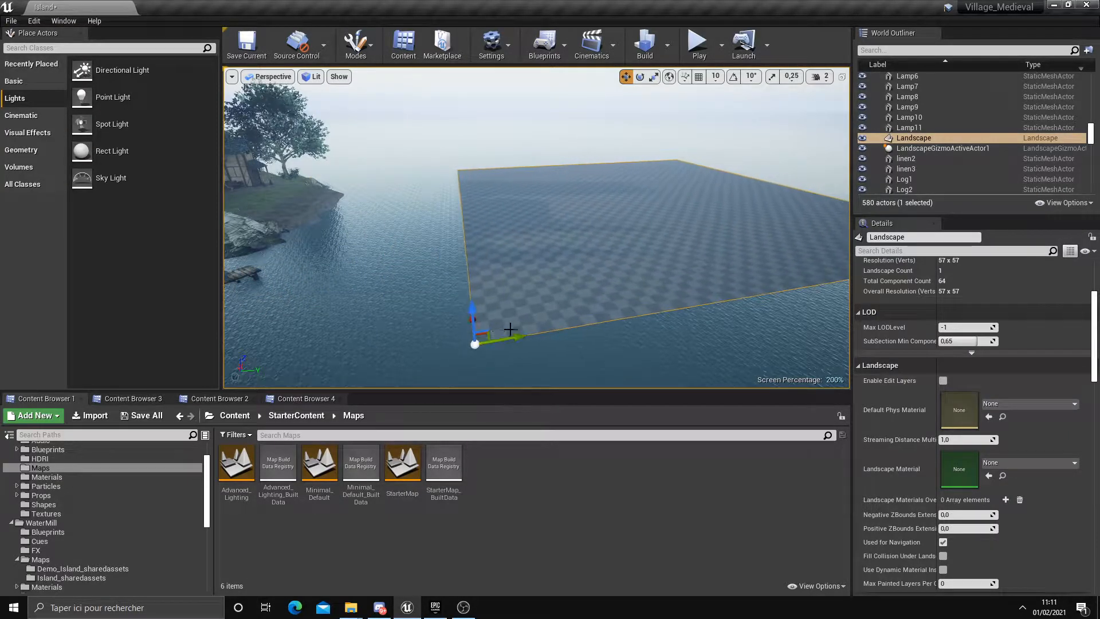
{"action": "right_click_drag", "start_coordinate": [528, 321], "coordinate": [511, 332]}
{"action": "left_click_drag", "start_coordinate": [542, 316], "coordinate": [509, 292], "text": "shift"}
{"action": "right_click_drag", "start_coordinate": [498, 299], "coordinate": [516, 277]}
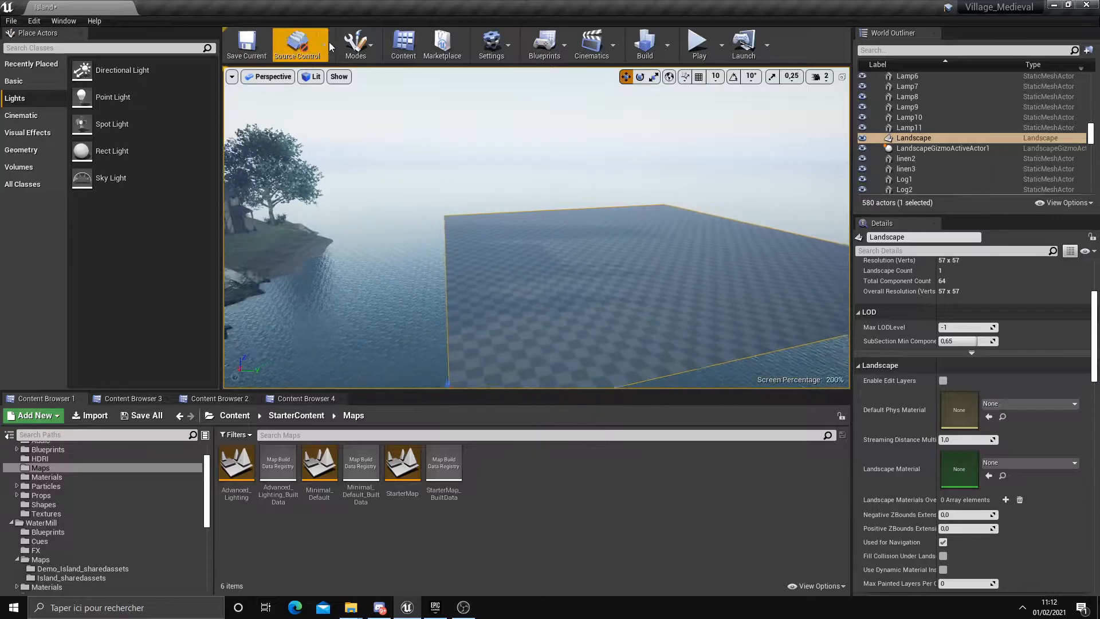
Switch back to landscape editing and raise a small mound near the new landscape's near corner with the Sculpt tool
{"action": "left_click", "coordinate": [366, 53]}
{"action": "left_click", "coordinate": [363, 53]}
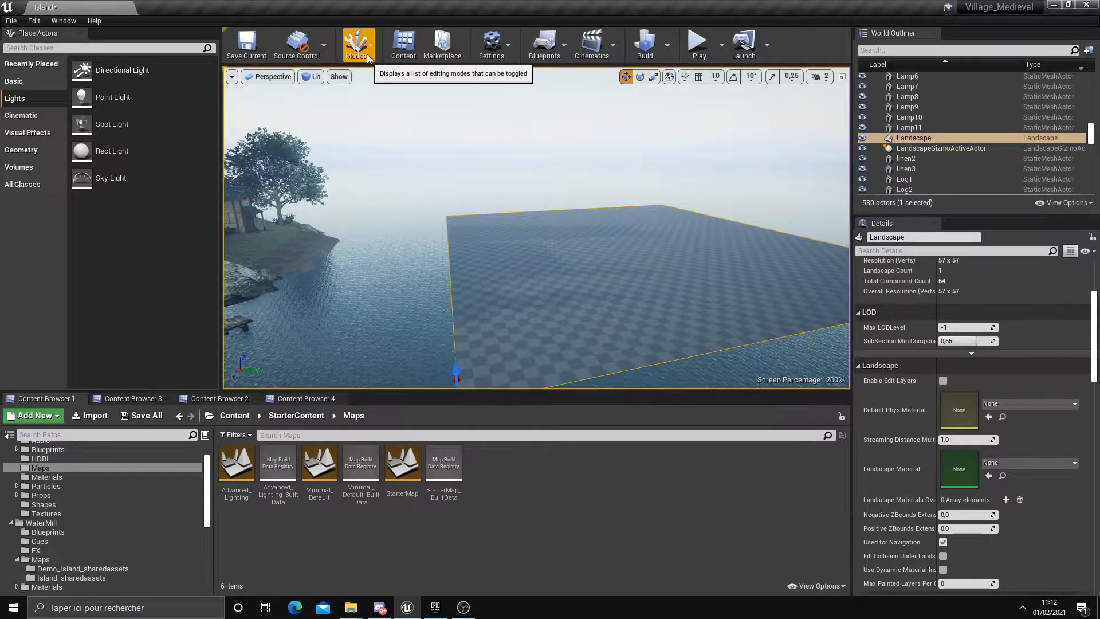
{"action": "left_click", "coordinate": [367, 54]}
{"action": "left_click", "coordinate": [387, 94]}
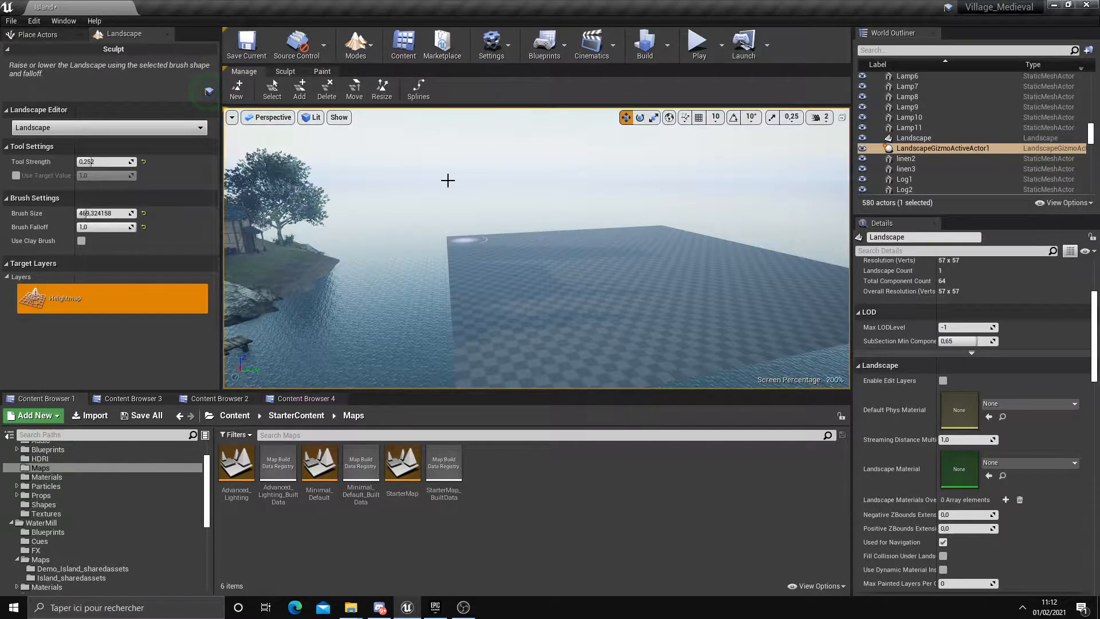
{"action": "right_click_drag", "start_coordinate": [446, 258], "coordinate": [334, 241]}
{"action": "key", "text": "s"}
{"action": "left_click", "coordinate": [284, 71]}
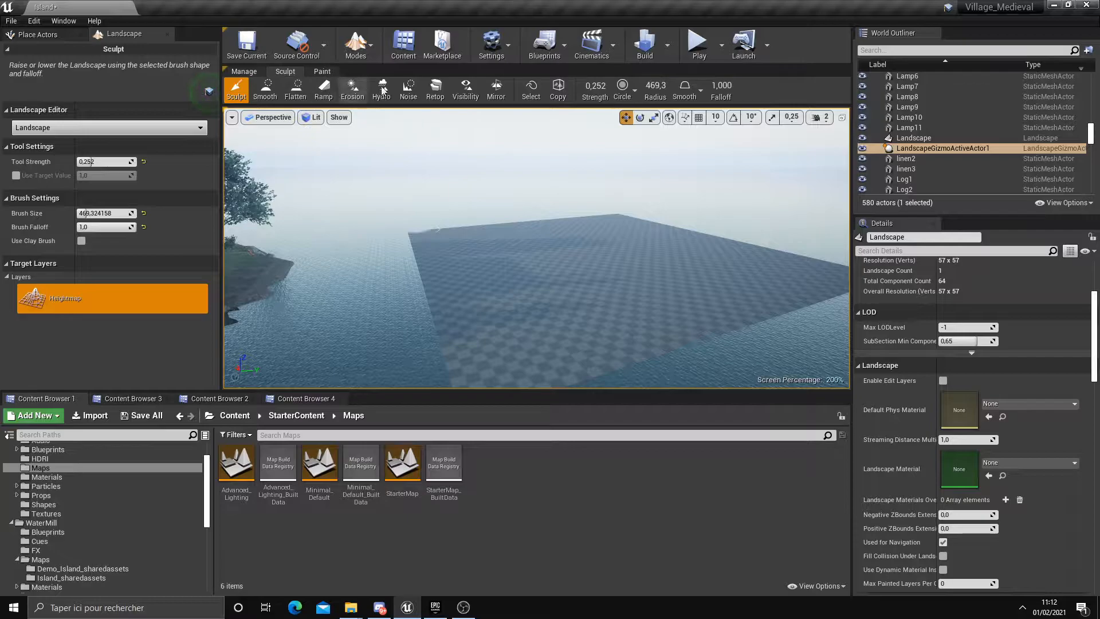
{"action": "right_click_drag", "start_coordinate": [548, 182], "coordinate": [547, 206]}
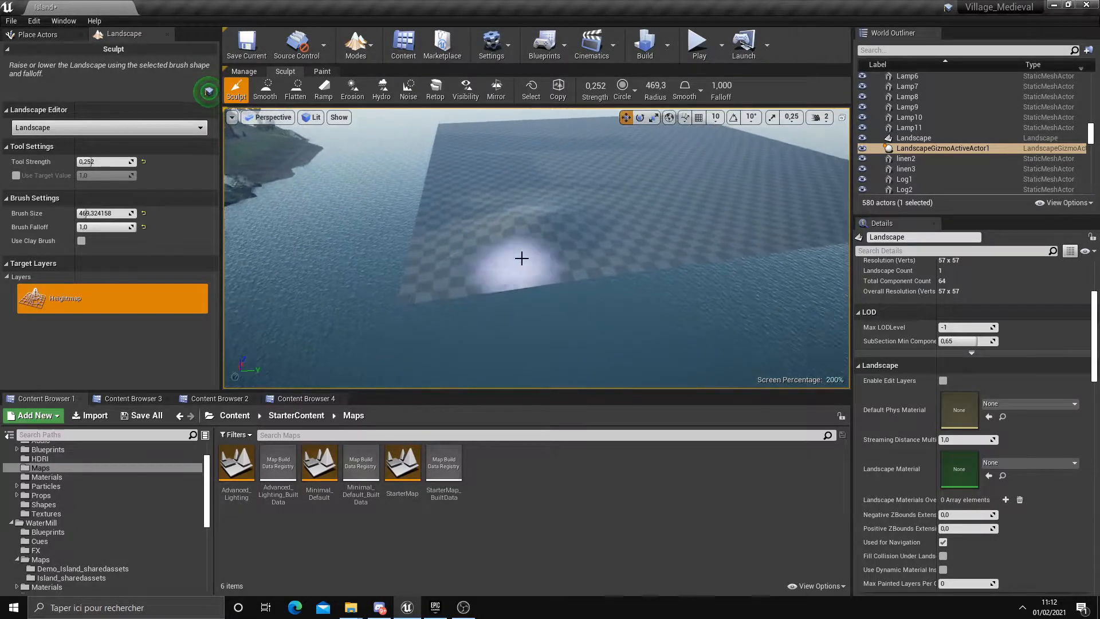
{"action": "mouse_move", "coordinate": [521, 258]}
{"action": "right_mouse_down"}
{"action": "mouse_move", "coordinate": [442, 243]}
{"action": "mouse_move", "coordinate": [515, 280]}
{"action": "mouse_move", "coordinate": [442, 270]}
{"action": "right_mouse_up"}
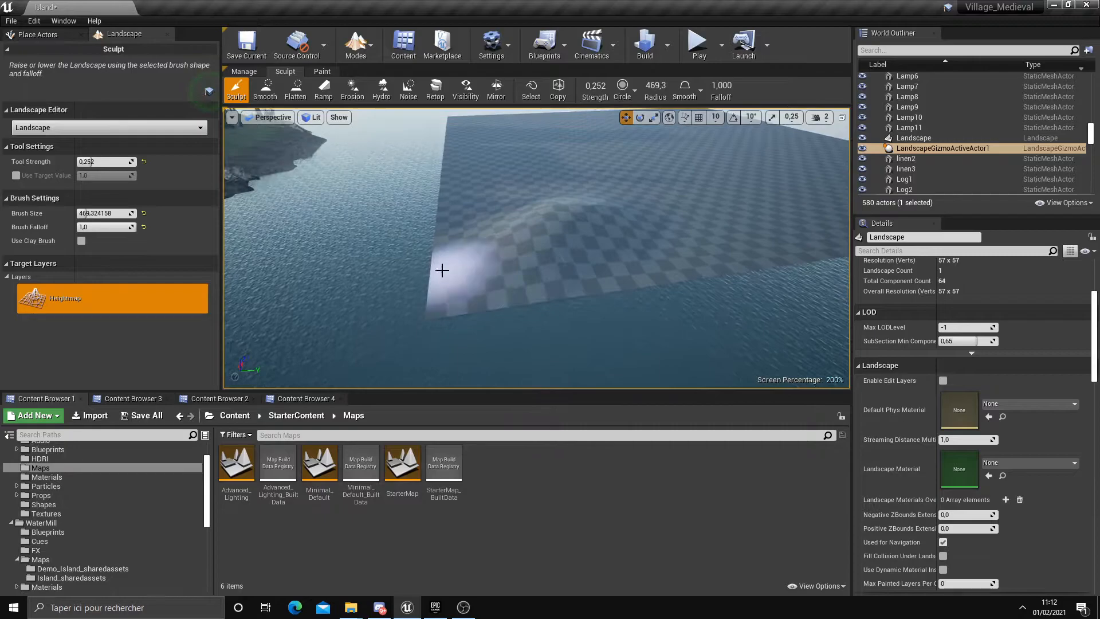
Lower the landscape's near corner and adjoining edge below the water with the Sculpt brush to break up the straight outline
{"action": "mouse_move", "coordinate": [457, 293]}
{"action": "left_mouse_down", "text": "shift"}
{"action": "mouse_move", "coordinate": [555, 304]}
{"action": "mouse_move", "coordinate": [405, 216]}
{"action": "mouse_move", "coordinate": [456, 268]}
{"action": "mouse_move", "coordinate": [429, 180]}
{"action": "left_mouse_up", "text": "shift"}
{"action": "mouse_move", "coordinate": [487, 274]}
{"action": "right_mouse_down"}
{"action": "mouse_move", "coordinate": [533, 246]}
{"action": "mouse_move", "coordinate": [458, 235]}
{"action": "mouse_move", "coordinate": [475, 275]}
{"action": "mouse_move", "coordinate": [452, 246]}
{"action": "mouse_move", "coordinate": [512, 299]}
{"action": "right_mouse_up"}
{"action": "mouse_move", "coordinate": [409, 287]}
{"action": "left_mouse_down", "text": "shift"}
{"action": "mouse_move", "coordinate": [605, 311]}
{"action": "mouse_move", "coordinate": [474, 278]}
{"action": "left_mouse_up", "text": "shift"}
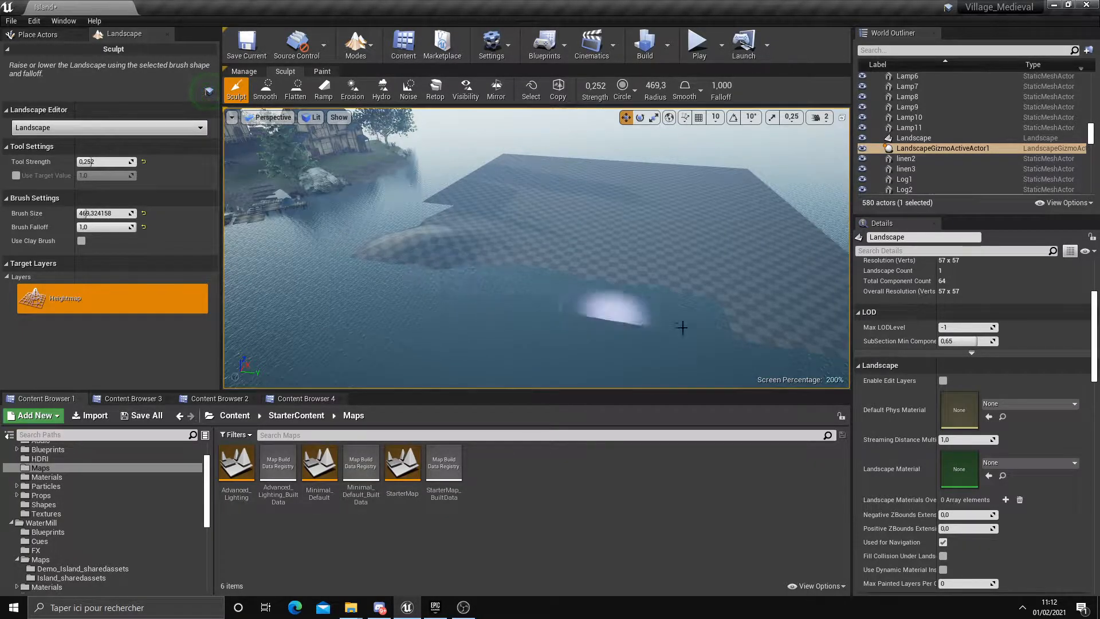
{"action": "right_click_drag", "start_coordinate": [640, 319], "coordinate": [629, 314]}
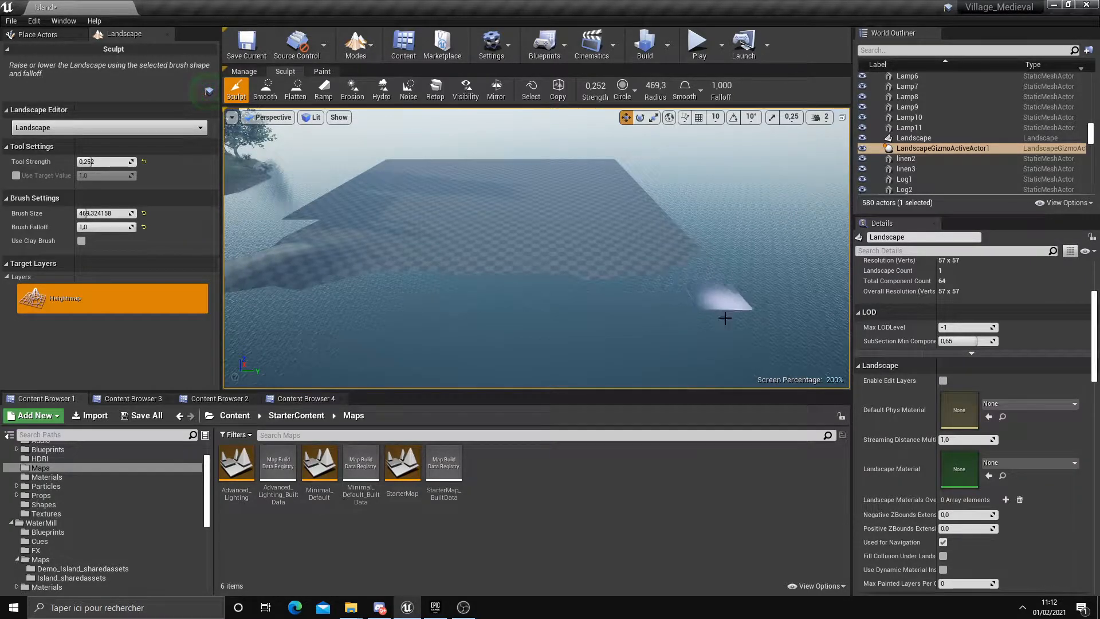
Sculpt the remaining corners and straight sides down below the water to give the landscape an irregular coastline
{"action": "right_click_drag", "start_coordinate": [687, 265], "coordinate": [596, 269]}
{"action": "right_click_drag", "start_coordinate": [692, 282], "coordinate": [690, 321]}
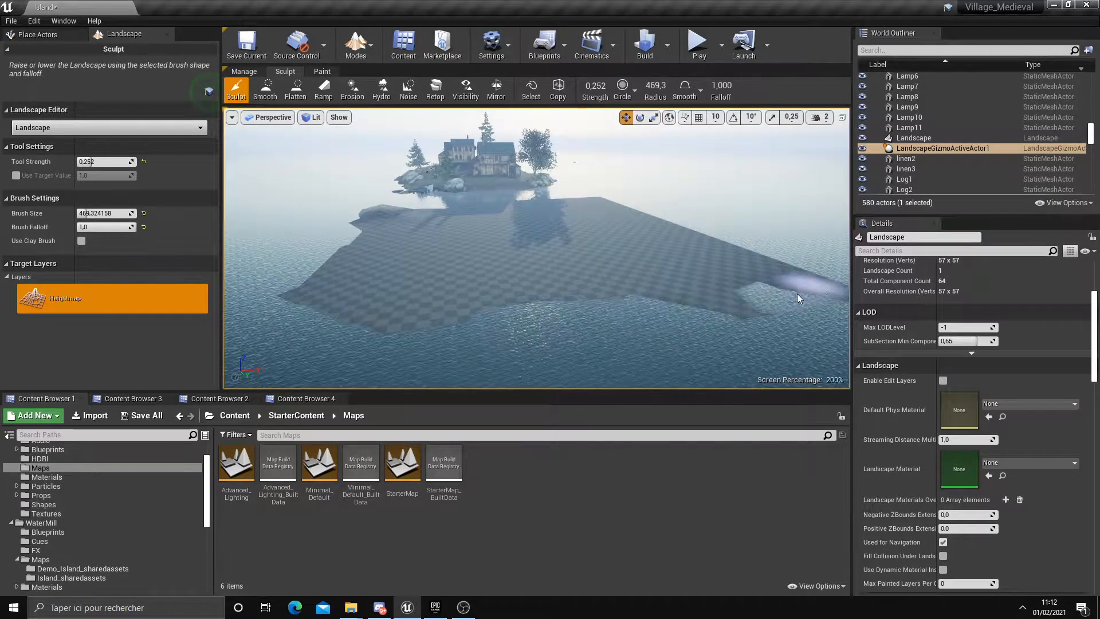
{"action": "right_click_drag", "start_coordinate": [735, 320], "coordinate": [692, 326]}
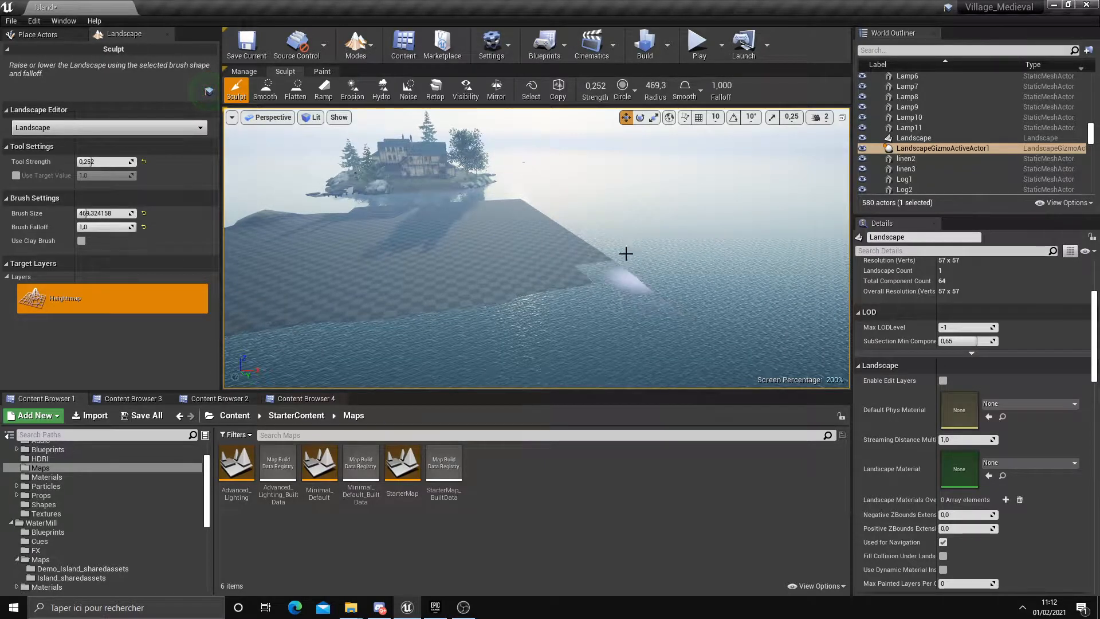
{"action": "mouse_move", "coordinate": [614, 267]}
{"action": "right_mouse_down"}
{"action": "mouse_move", "coordinate": [593, 234]}
{"action": "mouse_move", "coordinate": [547, 272]}
{"action": "right_mouse_up"}
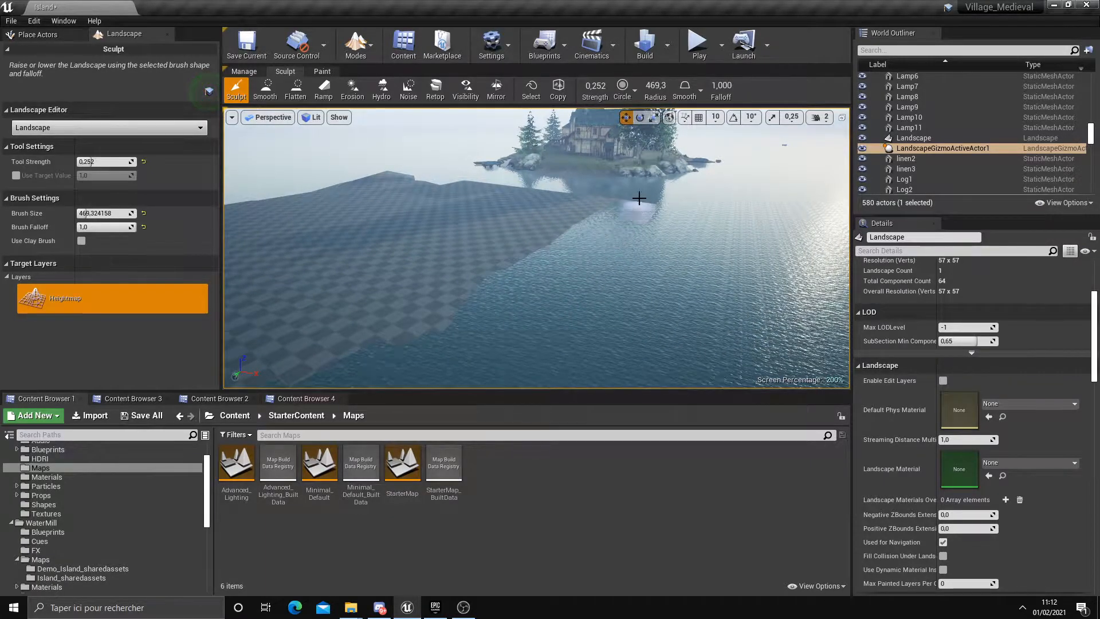
{"action": "mouse_move", "coordinate": [591, 201]}
{"action": "right_mouse_down"}
{"action": "mouse_move", "coordinate": [588, 190]}
{"action": "mouse_move", "coordinate": [564, 192]}
{"action": "mouse_move", "coordinate": [648, 219]}
{"action": "right_mouse_up"}
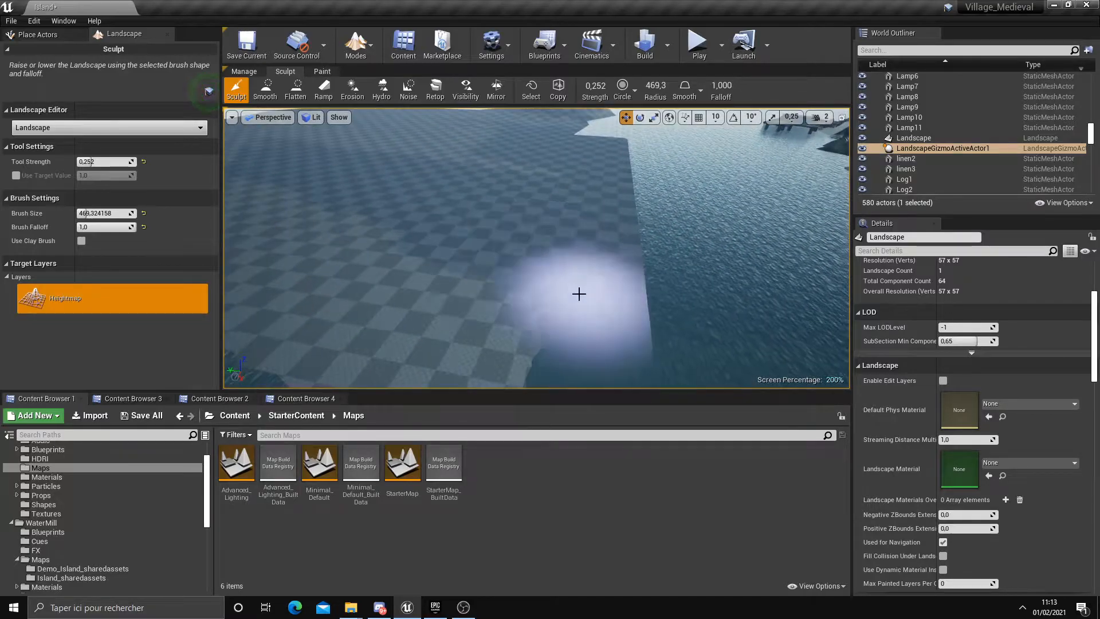
{"action": "mouse_move", "coordinate": [561, 277]}
{"action": "right_mouse_down"}
{"action": "mouse_move", "coordinate": [518, 258]}
{"action": "mouse_move", "coordinate": [504, 197]}
{"action": "right_mouse_up"}
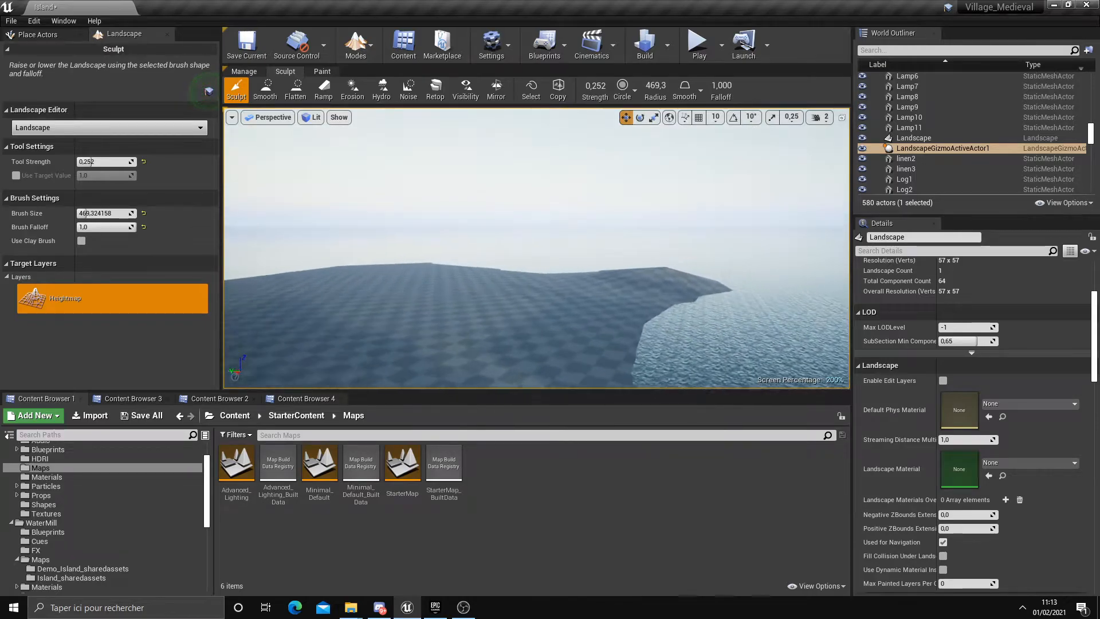
{"action": "mouse_move", "coordinate": [536, 229]}
{"action": "right_mouse_down"}
{"action": "mouse_move", "coordinate": [492, 269]}
{"action": "mouse_move", "coordinate": [423, 261]}
{"action": "mouse_move", "coordinate": [413, 244]}
{"action": "right_mouse_up"}
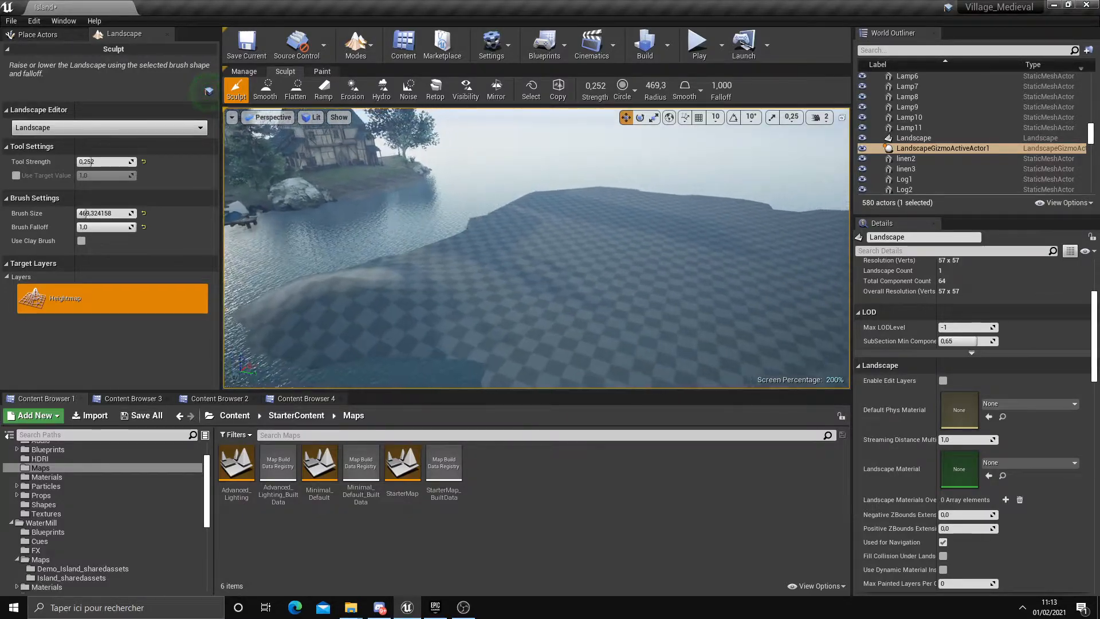
Compare the new landscape's terrain detail at different distances and set its Max LODLevel to 0
{"action": "scroll", "coordinate": [433, 204], "scroll_direction": "down", "scroll_amount": 2}
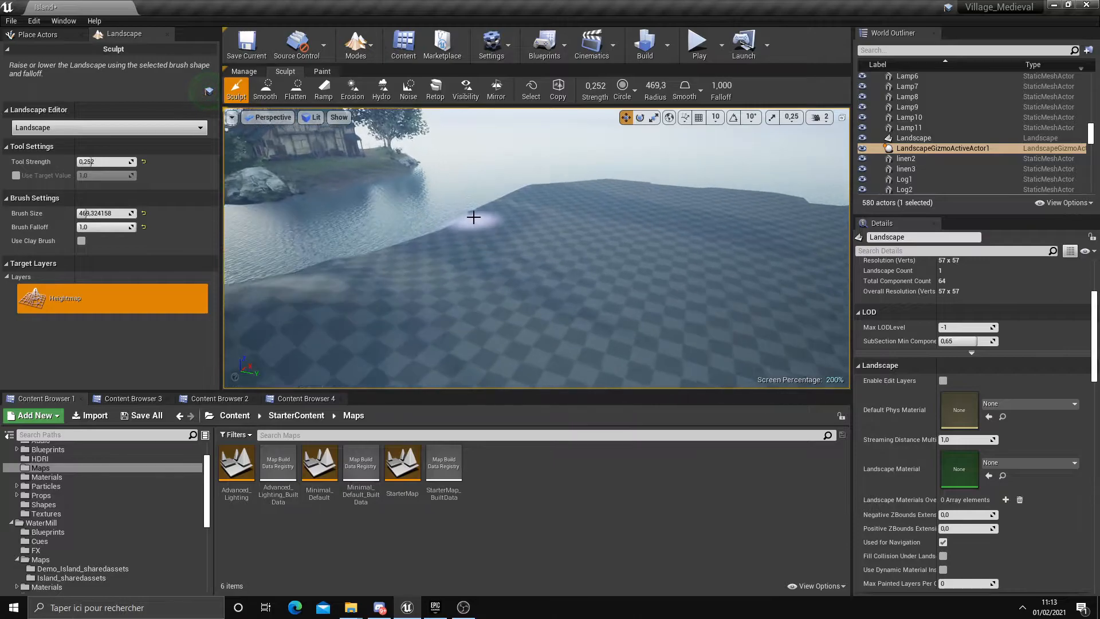
{"action": "scroll", "coordinate": [473, 216], "scroll_direction": "up", "scroll_amount": 2}
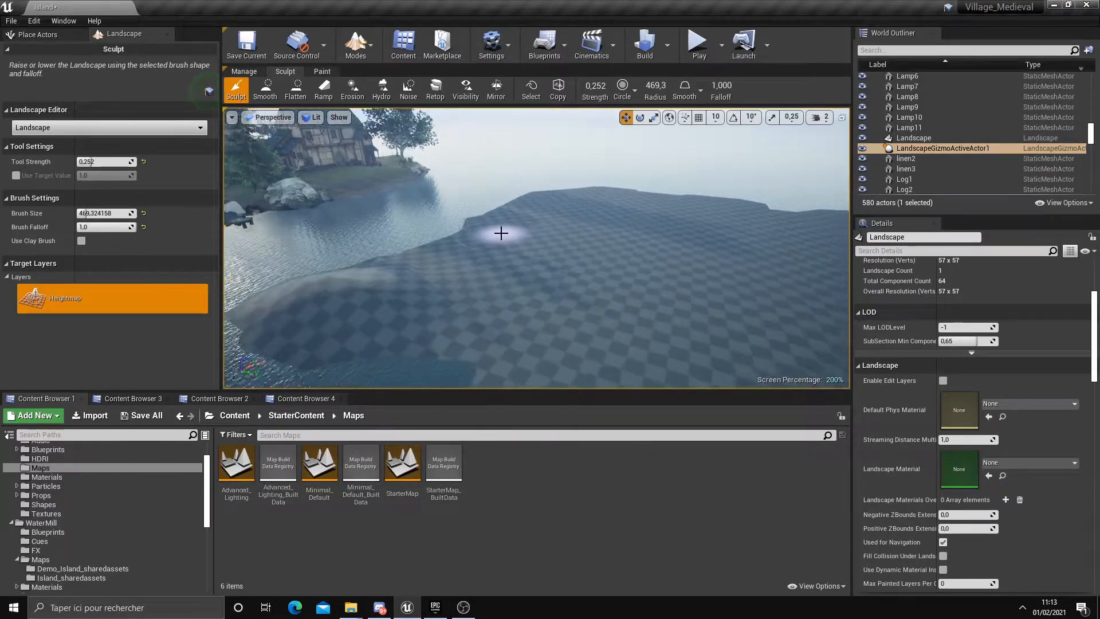
{"action": "mouse_move", "coordinate": [473, 216]}
{"action": "right_mouse_down"}
{"action": "mouse_move", "coordinate": [527, 197]}
{"action": "mouse_move", "coordinate": [513, 212]}
{"action": "mouse_move", "coordinate": [556, 213]}
{"action": "mouse_move", "coordinate": [484, 219]}
{"action": "right_mouse_up"}
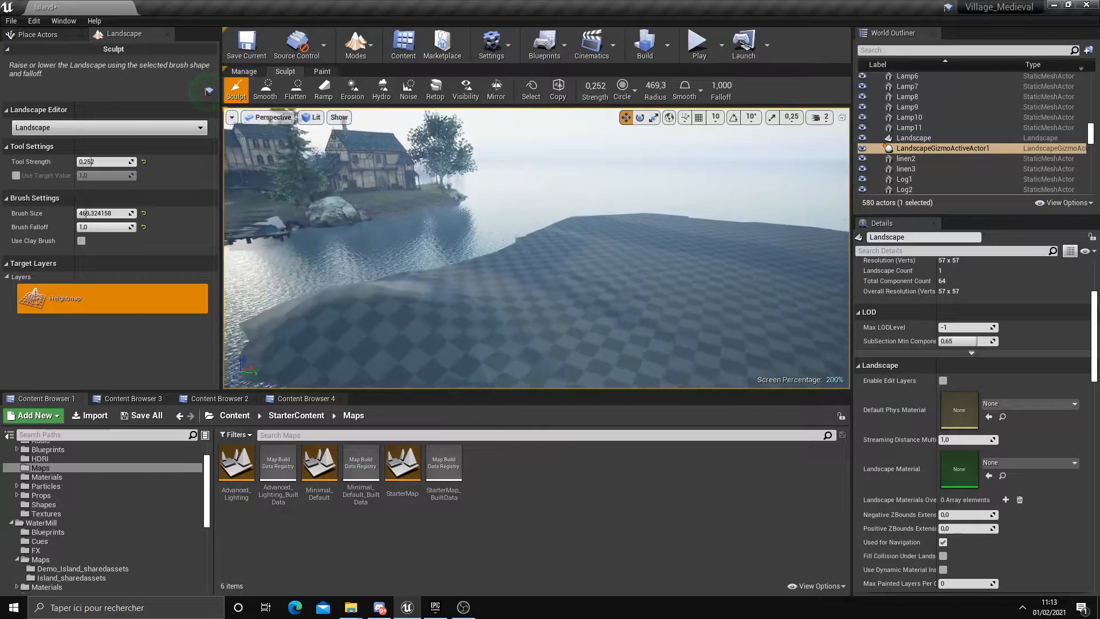
{"action": "right_click_drag", "start_coordinate": [580, 209], "coordinate": [585, 209]}
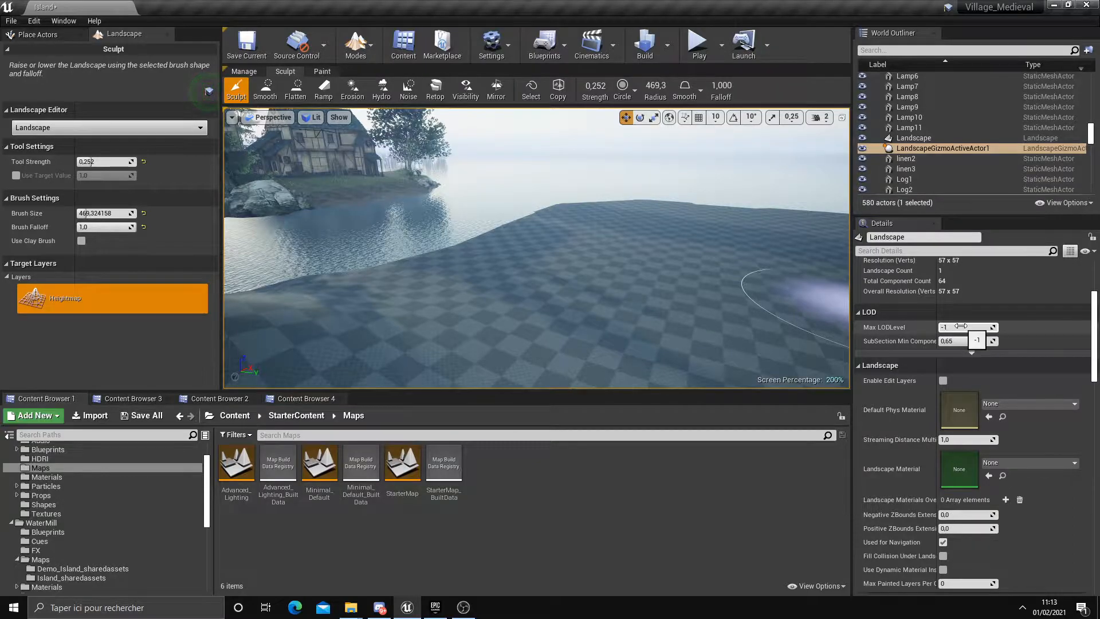
{"action": "right_click_drag", "start_coordinate": [630, 297], "coordinate": [630, 297]}
{"action": "mouse_move", "coordinate": [418, 302]}
{"action": "left_mouse_down"}
{"action": "mouse_move", "coordinate": [472, 268]}
{"action": "mouse_move", "coordinate": [571, 298]}
{"action": "left_mouse_up"}
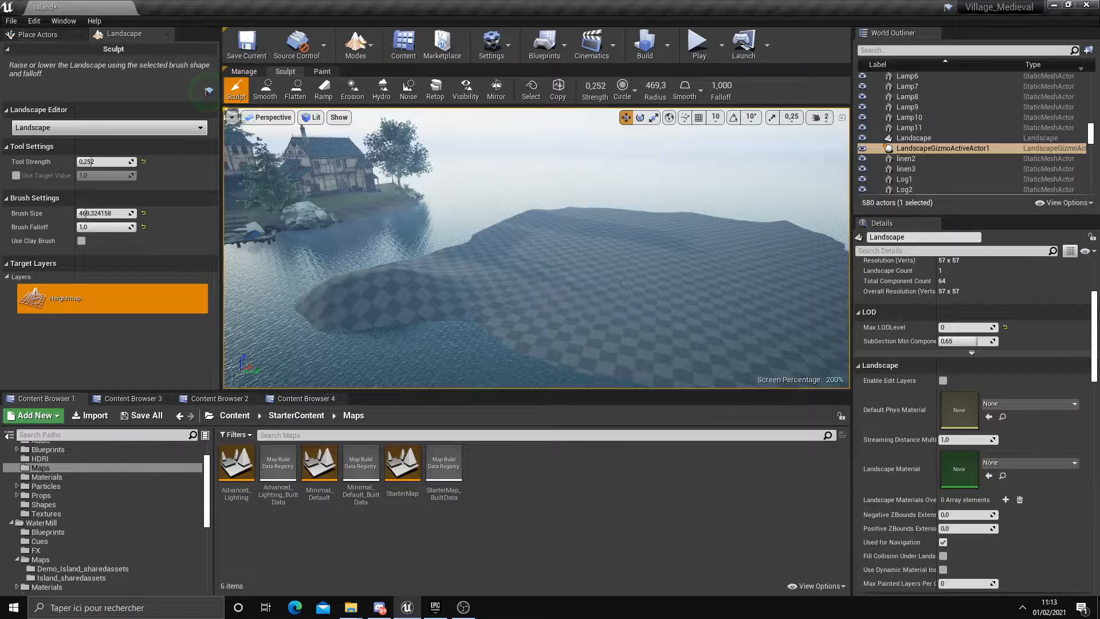
Enlarge the Sculpt brush to a size of about 1247 and raise broad hills across the middle of the new landscape
{"action": "right_click_drag", "start_coordinate": [577, 297], "coordinate": [574, 293]}
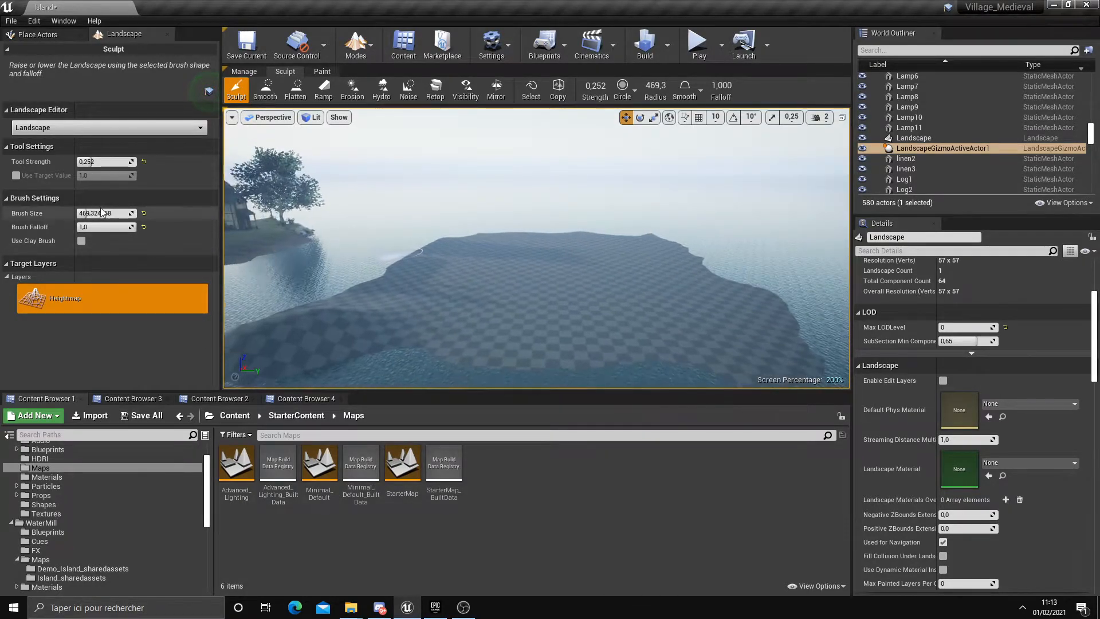
{"action": "right_click_drag", "start_coordinate": [507, 287], "coordinate": [490, 293]}
{"action": "scroll", "coordinate": [582, 273], "scroll_direction": "up", "scroll_amount": 5}
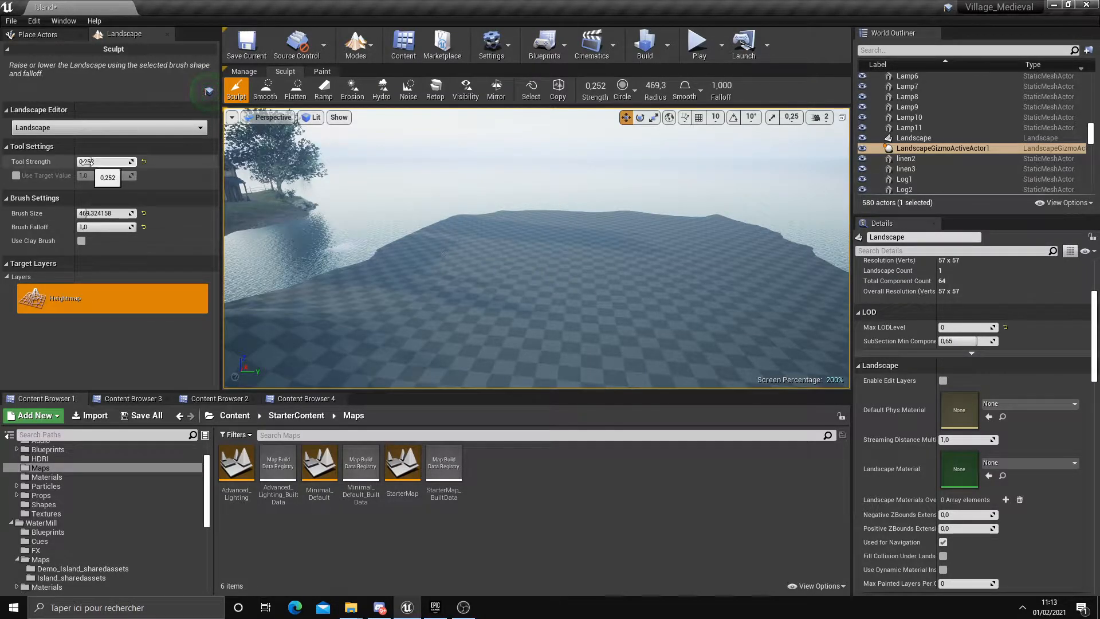
{"action": "left_click_drag", "start_coordinate": [95, 214], "coordinate": [100, 213]}
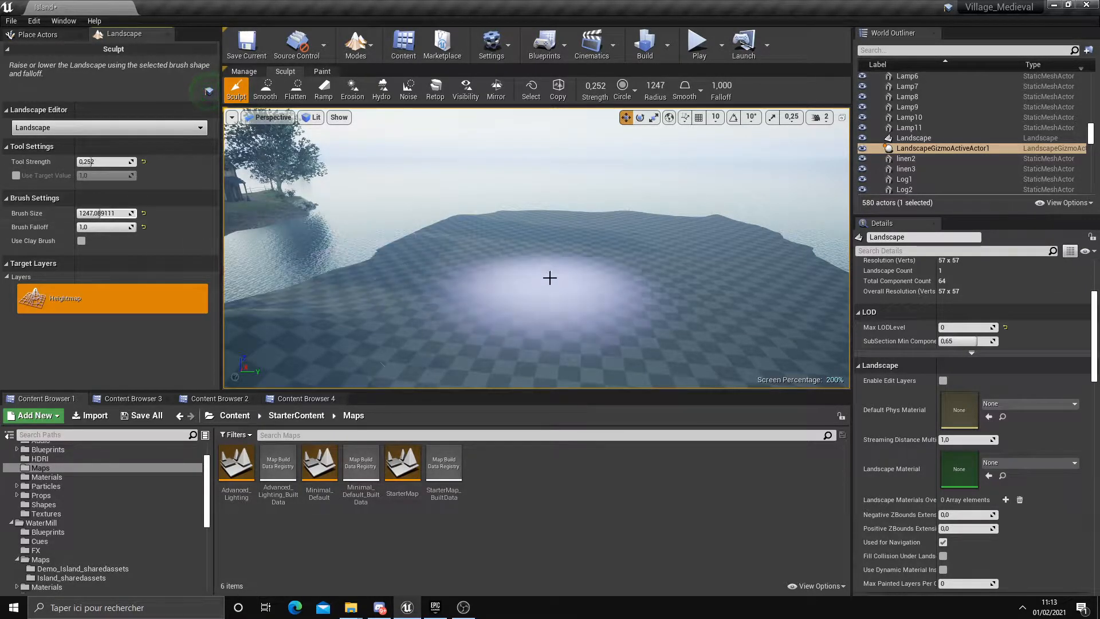
{"action": "left_click_drag", "start_coordinate": [547, 281], "coordinate": [530, 270]}
{"action": "mouse_move", "coordinate": [690, 247]}
{"action": "right_mouse_down"}
{"action": "mouse_move", "coordinate": [717, 280]}
{"action": "mouse_move", "coordinate": [631, 278]}
{"action": "right_mouse_up"}
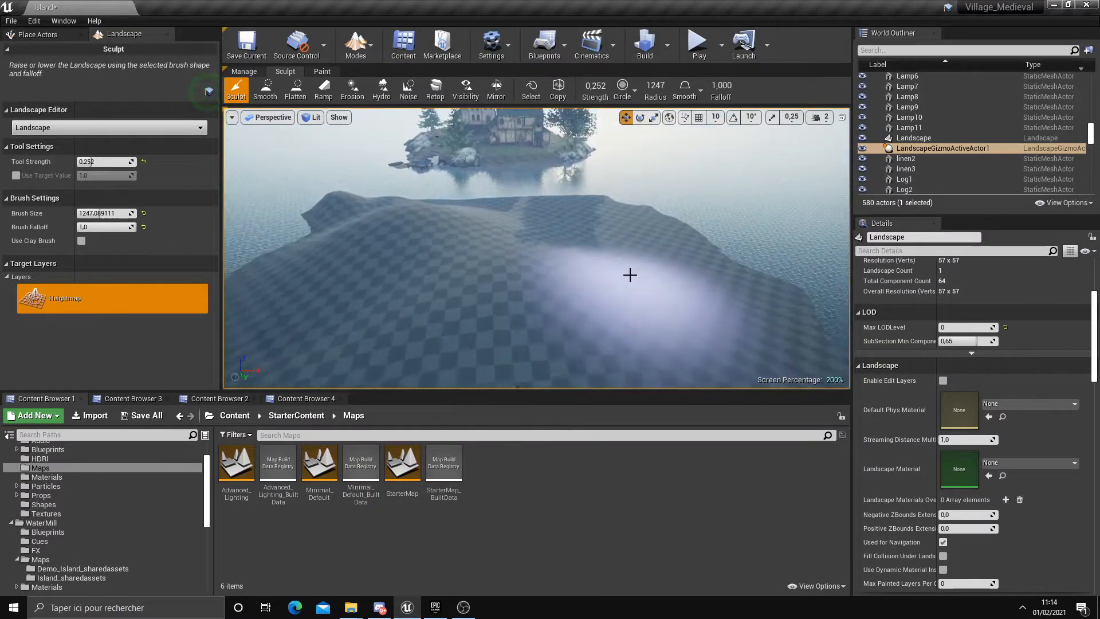
Raise the hills across the middle of the new landscape further with the Sculpt brush and soften their slopes with the Smooth tool
{"action": "mouse_move", "coordinate": [592, 239]}
{"action": "left_mouse_down"}
{"action": "mouse_move", "coordinate": [459, 240]}
{"action": "mouse_move", "coordinate": [585, 261]}
{"action": "mouse_move", "coordinate": [386, 264]}
{"action": "left_mouse_up"}
{"action": "right_click_drag", "start_coordinate": [310, 262], "coordinate": [401, 262]}
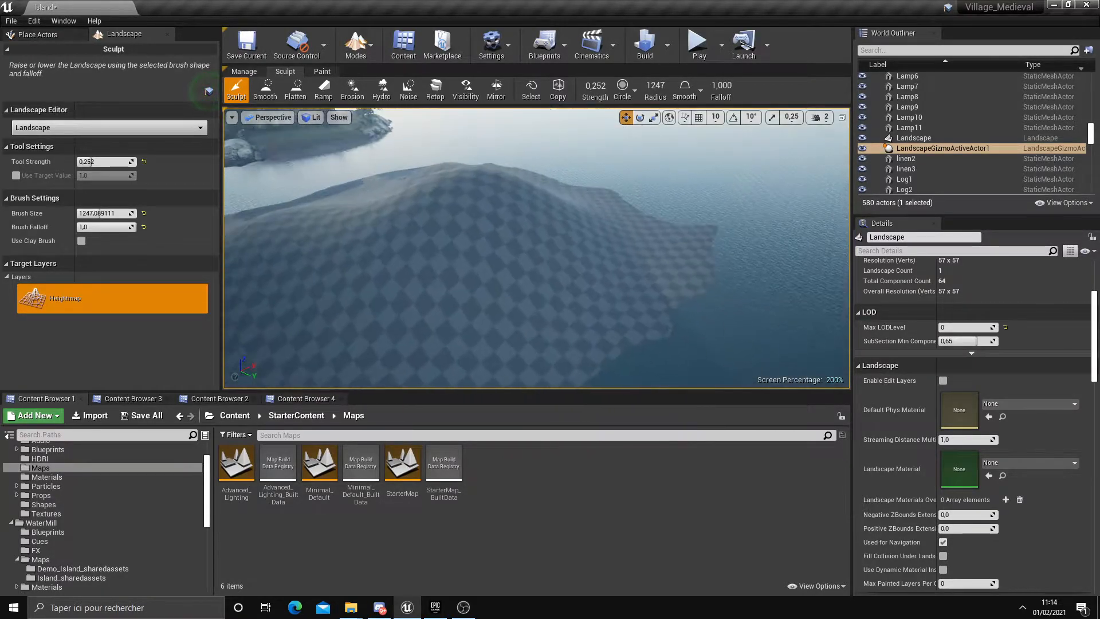
{"action": "left_click", "coordinate": [267, 92]}
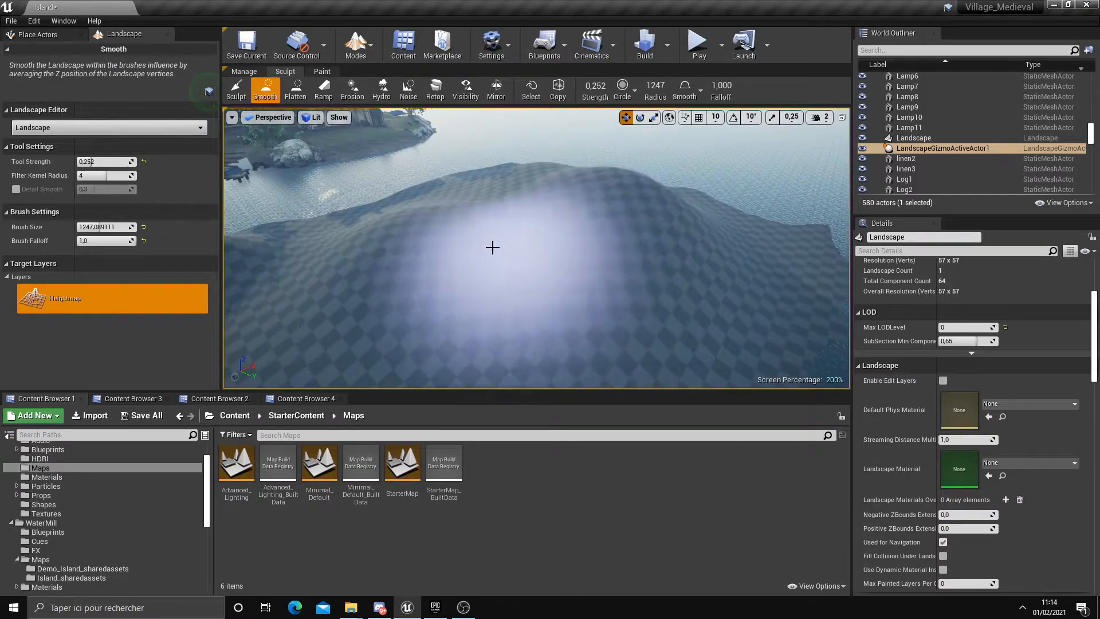
{"action": "right_click_drag", "start_coordinate": [608, 289], "coordinate": [510, 292]}
{"action": "scroll", "coordinate": [609, 289], "scroll_direction": "down", "scroll_amount": 5}
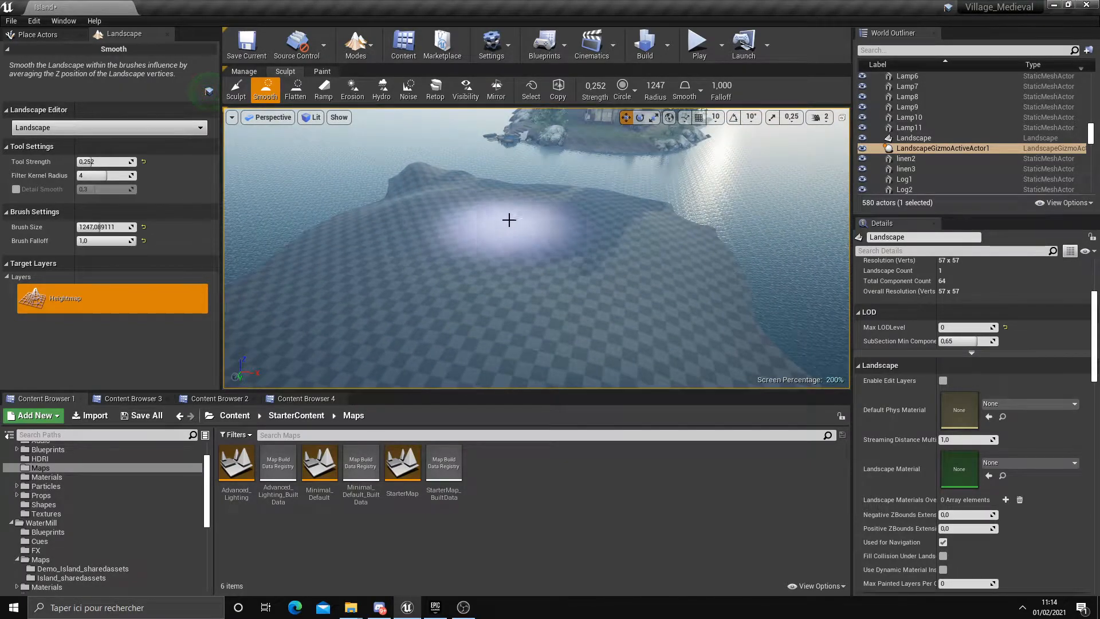
{"action": "right_click_drag", "start_coordinate": [535, 275], "coordinate": [396, 292]}
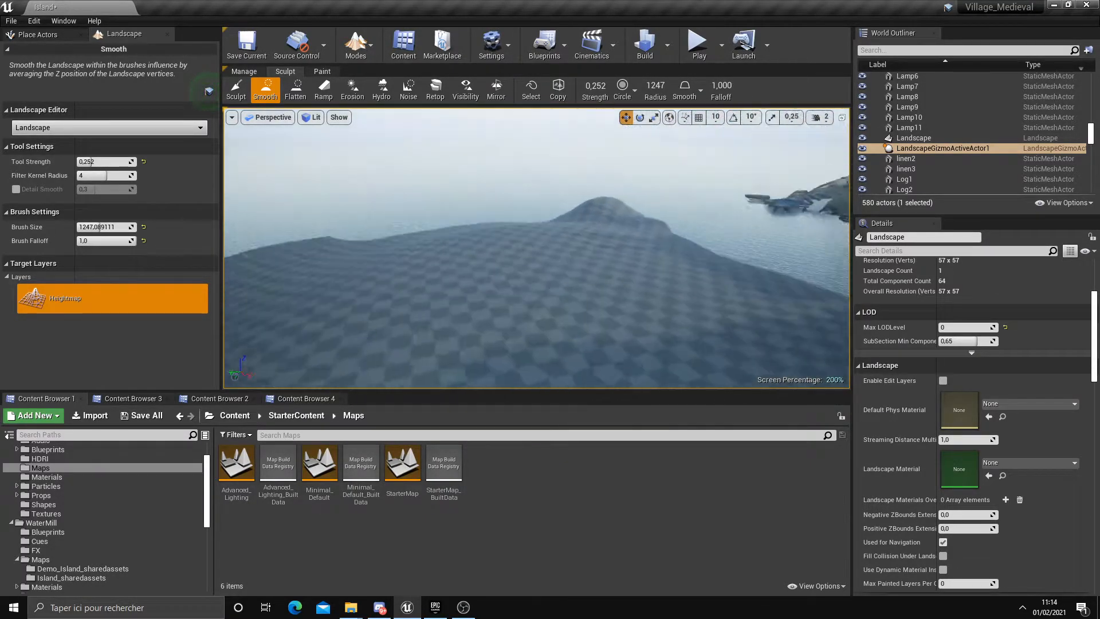
{"action": "right_click_drag", "start_coordinate": [481, 281], "coordinate": [438, 301]}
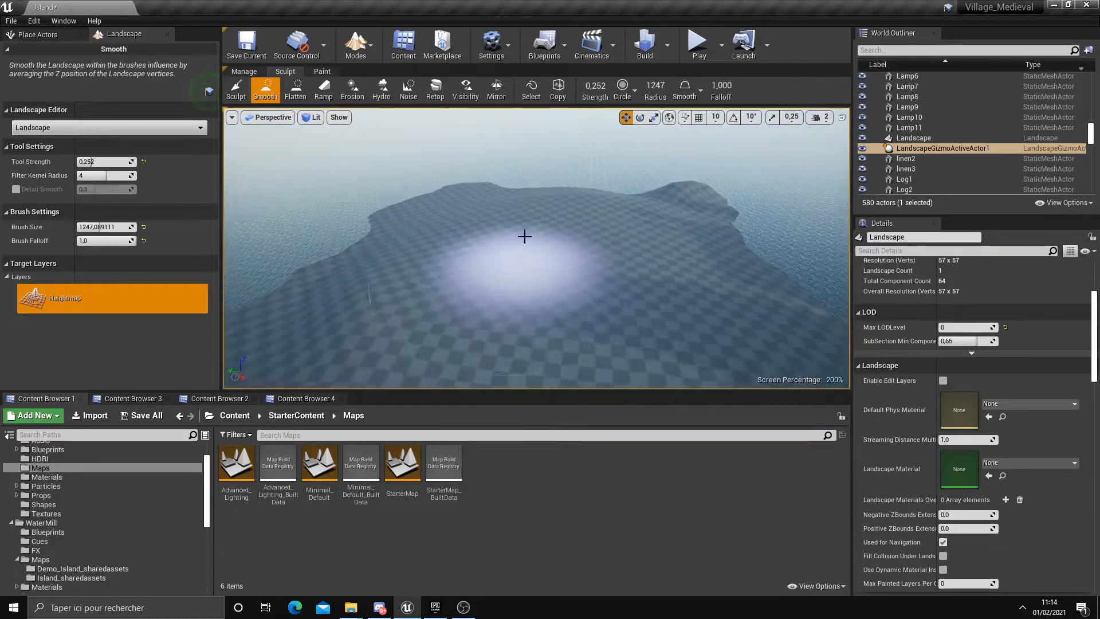
{"action": "right_click_drag", "start_coordinate": [513, 231], "coordinate": [578, 258]}
{"action": "mouse_move", "coordinate": [499, 218]}
{"action": "right_mouse_down"}
{"action": "mouse_move", "coordinate": [602, 252]}
{"action": "mouse_move", "coordinate": [581, 258]}
{"action": "right_mouse_up"}
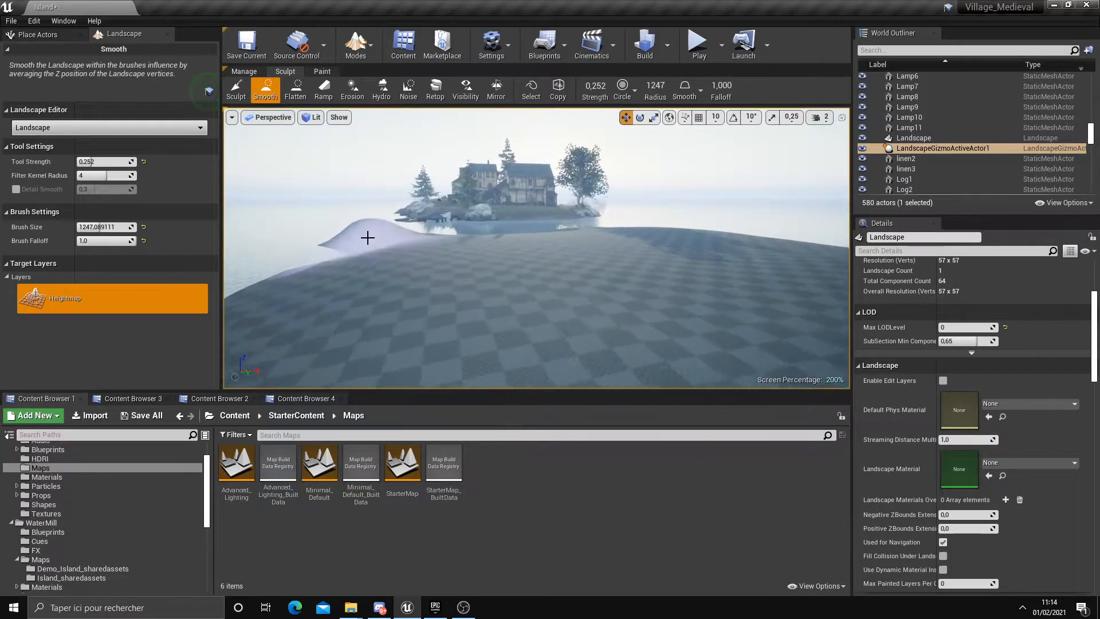
Reduce the Smooth brush size to about 354 and smooth the small peak at the new landscape's narrow tip
{"action": "scroll", "coordinate": [367, 240], "scroll_direction": "up", "scroll_amount": 5}
{"action": "right_click_drag", "start_coordinate": [344, 247], "coordinate": [401, 280]}
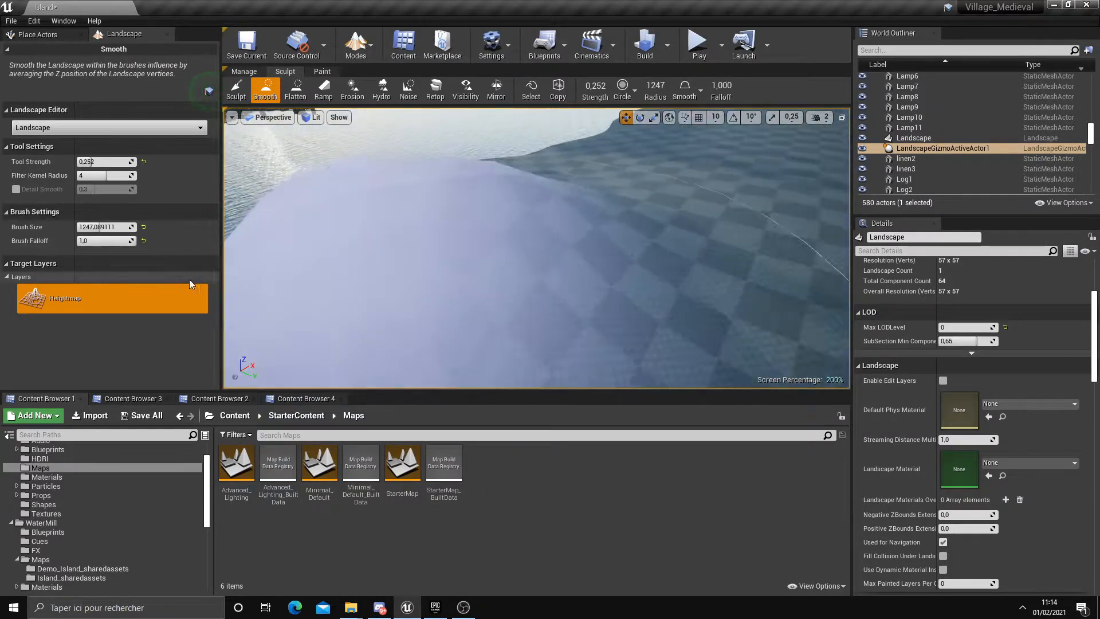
{"action": "left_click_drag", "start_coordinate": [108, 228], "coordinate": [96, 228]}
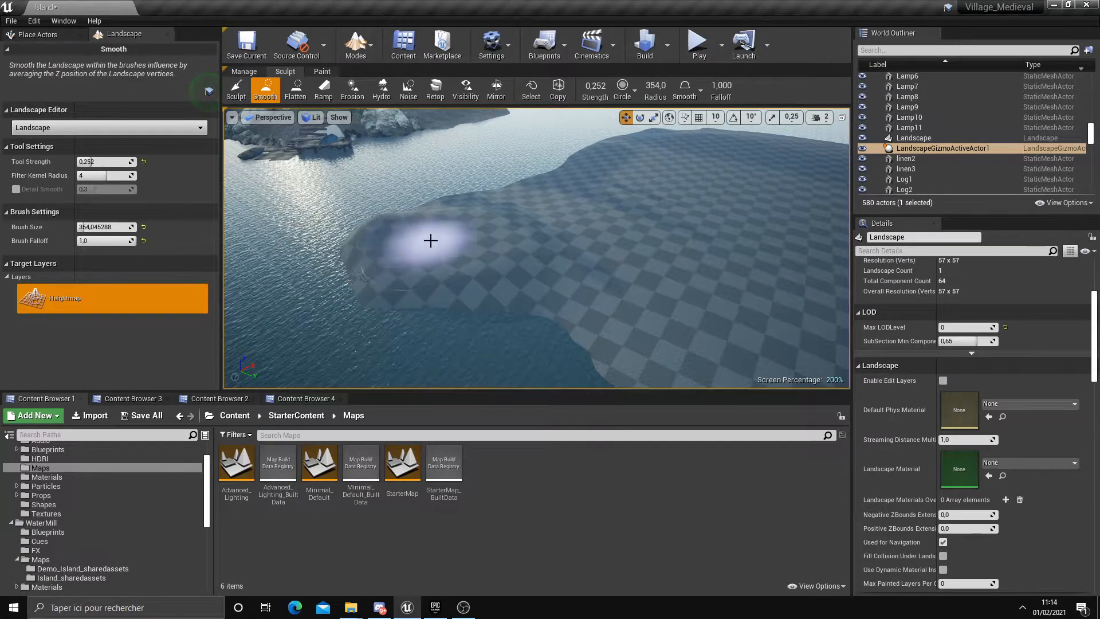
{"action": "right_click_drag", "start_coordinate": [481, 238], "coordinate": [435, 204]}
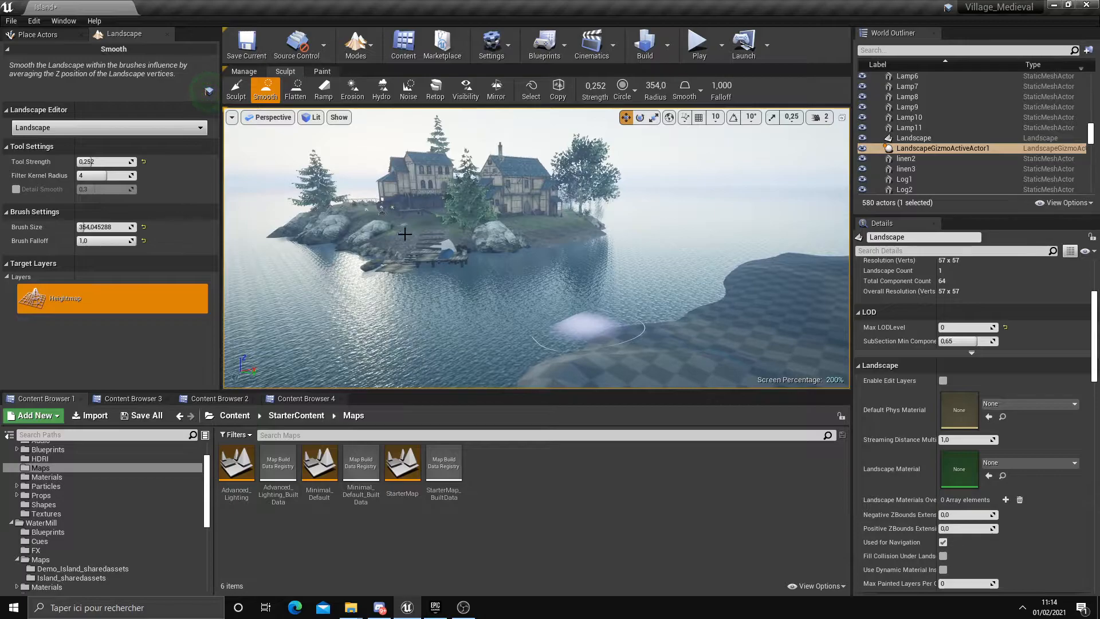
{"action": "right_click_drag", "start_coordinate": [680, 336], "coordinate": [386, 240]}
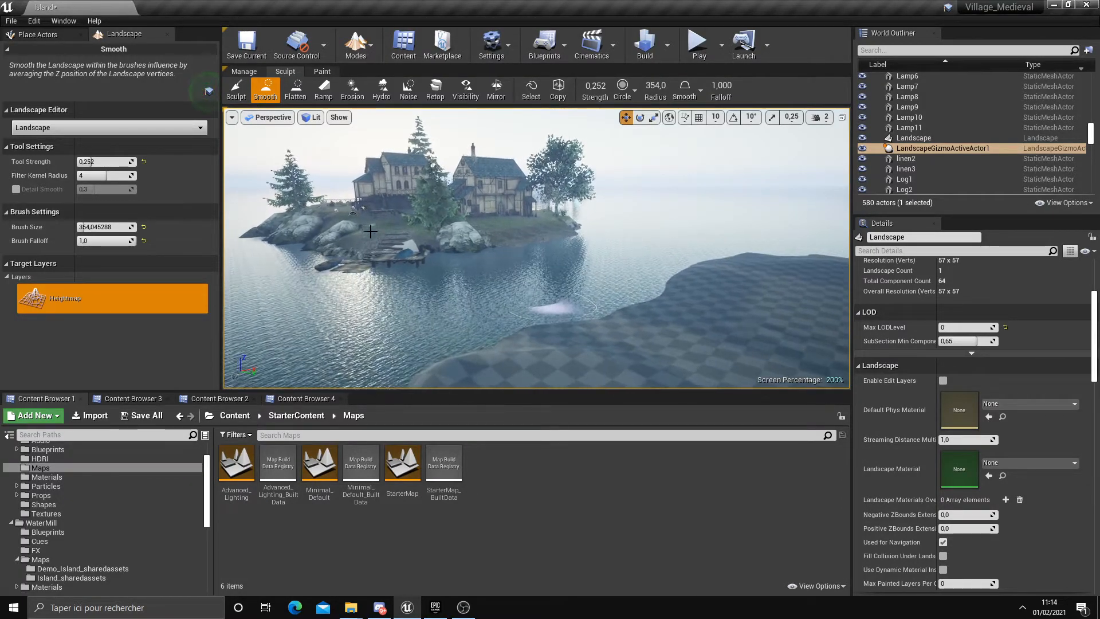
{"action": "right_click_drag", "start_coordinate": [552, 309], "coordinate": [659, 321]}
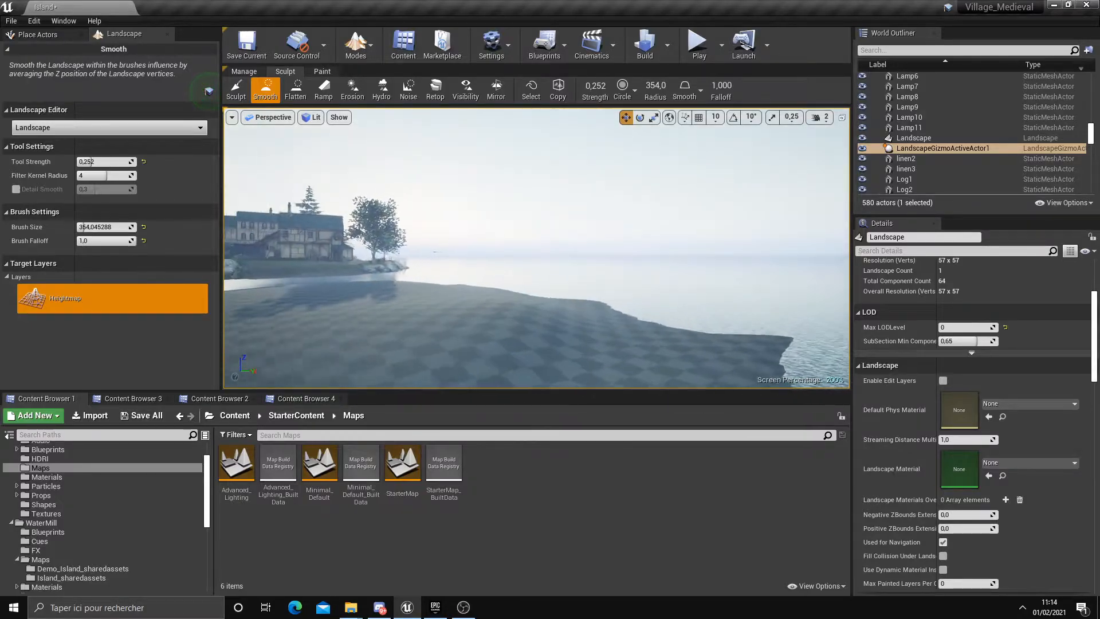
Examine the new landscape's coastline and slopes from several sides and compare them with the existing island
{"action": "right_click_drag", "start_coordinate": [536, 247], "coordinate": [573, 284]}
{"action": "right_click_drag", "start_coordinate": [547, 229], "coordinate": [627, 249]}
{"action": "right_click_drag", "start_coordinate": [537, 248], "coordinate": [638, 217]}
{"action": "mouse_move", "coordinate": [476, 275]}
{"action": "right_mouse_down"}
{"action": "mouse_move", "coordinate": [471, 303]}
{"action": "mouse_move", "coordinate": [452, 309]}
{"action": "mouse_move", "coordinate": [458, 252]}
{"action": "mouse_move", "coordinate": [487, 263]}
{"action": "right_mouse_up"}
{"action": "scroll", "coordinate": [478, 280], "scroll_direction": "down", "scroll_amount": 6}
{"action": "scroll", "coordinate": [121, 480], "scroll_direction": "up", "scroll_amount": 3}
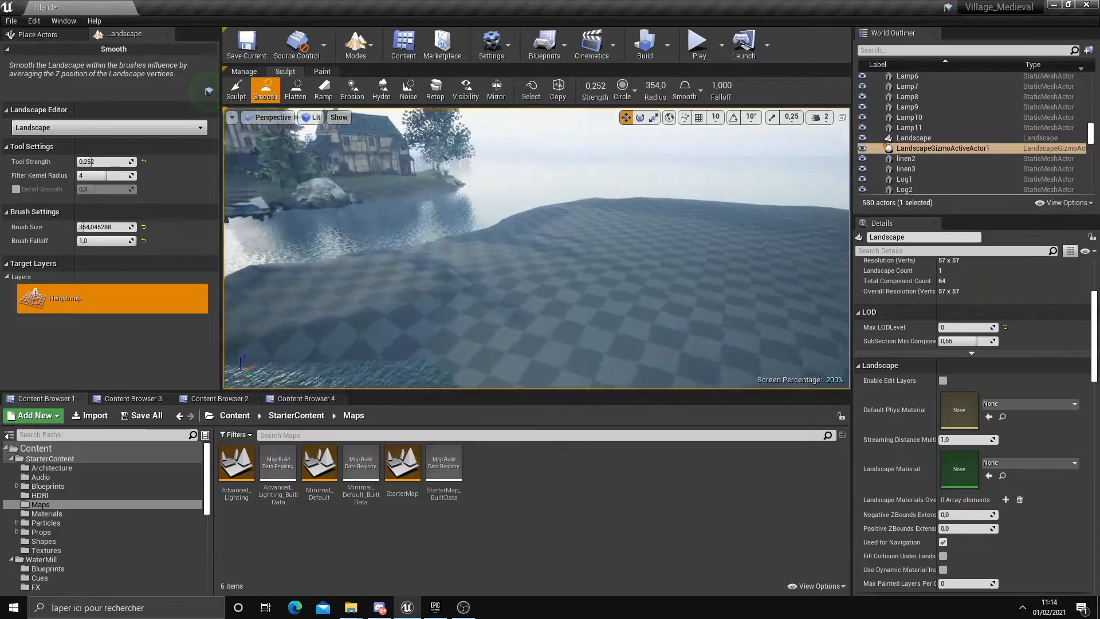
{"action": "right_click_drag", "start_coordinate": [441, 314], "coordinate": [459, 304]}
{"action": "scroll", "coordinate": [459, 312], "scroll_direction": "down", "scroll_amount": 5}
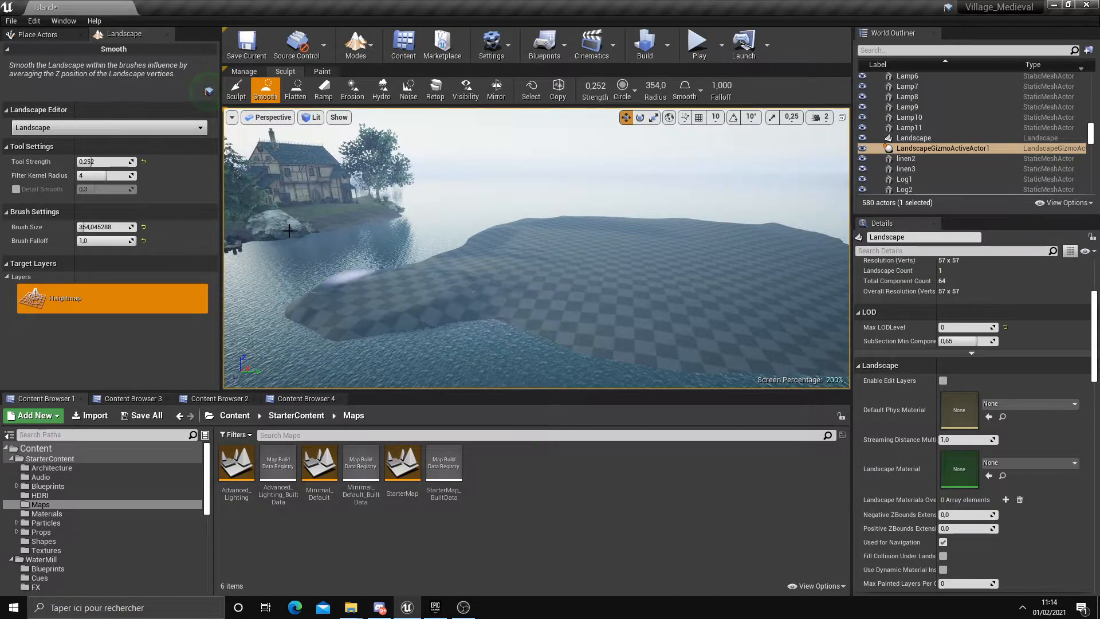
Place the cliff1 mesh from WaterMill's Flora meshes at the shore of the new landscape's narrow tip
{"action": "scroll", "coordinate": [85, 529], "scroll_direction": "down", "scroll_amount": 3}
{"action": "scroll", "coordinate": [83, 534], "scroll_direction": "down", "scroll_amount": 4}
{"action": "left_click", "coordinate": [66, 468]}
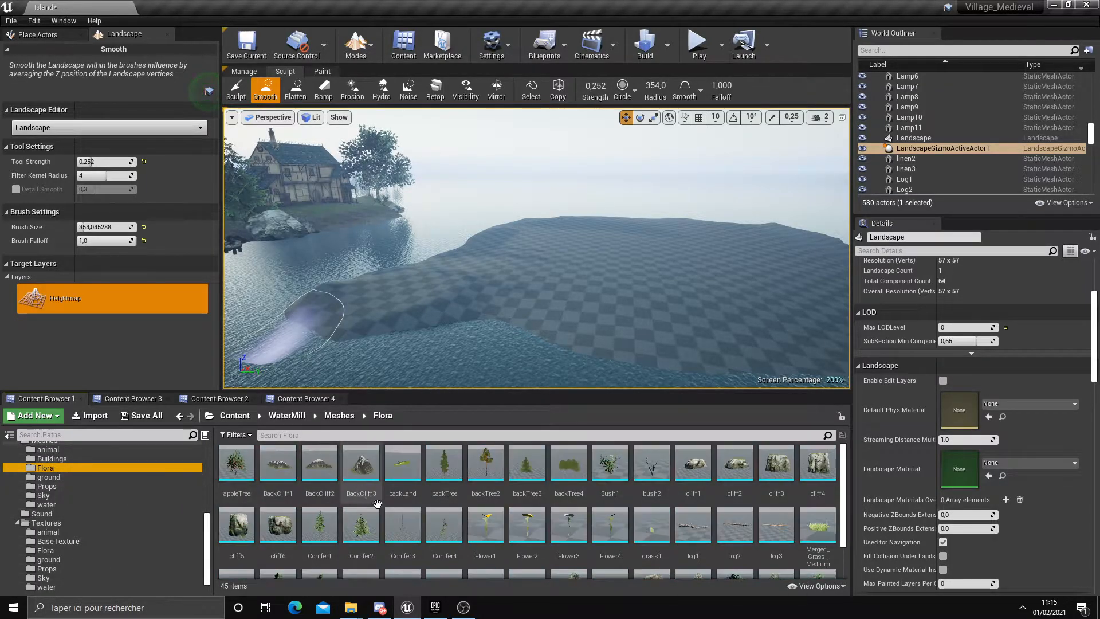
{"action": "left_click_drag", "start_coordinate": [693, 464], "coordinate": [385, 317]}
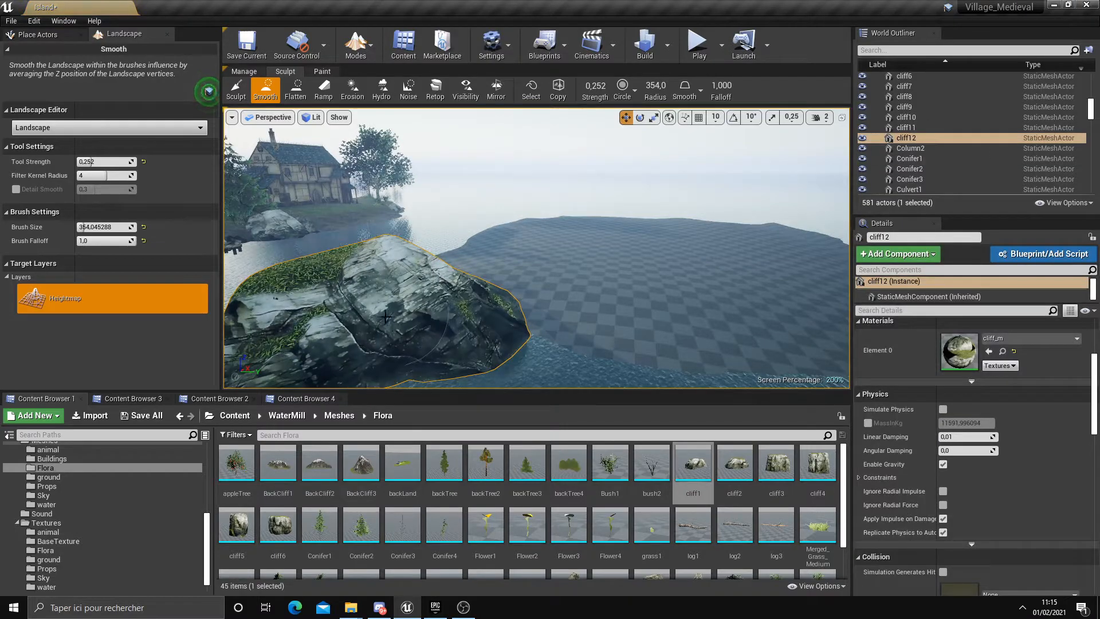
Leave landscape editing, then rotate and move the placed cliff so it sits against the edge of the narrow tip
{"action": "left_click", "coordinate": [166, 35]}
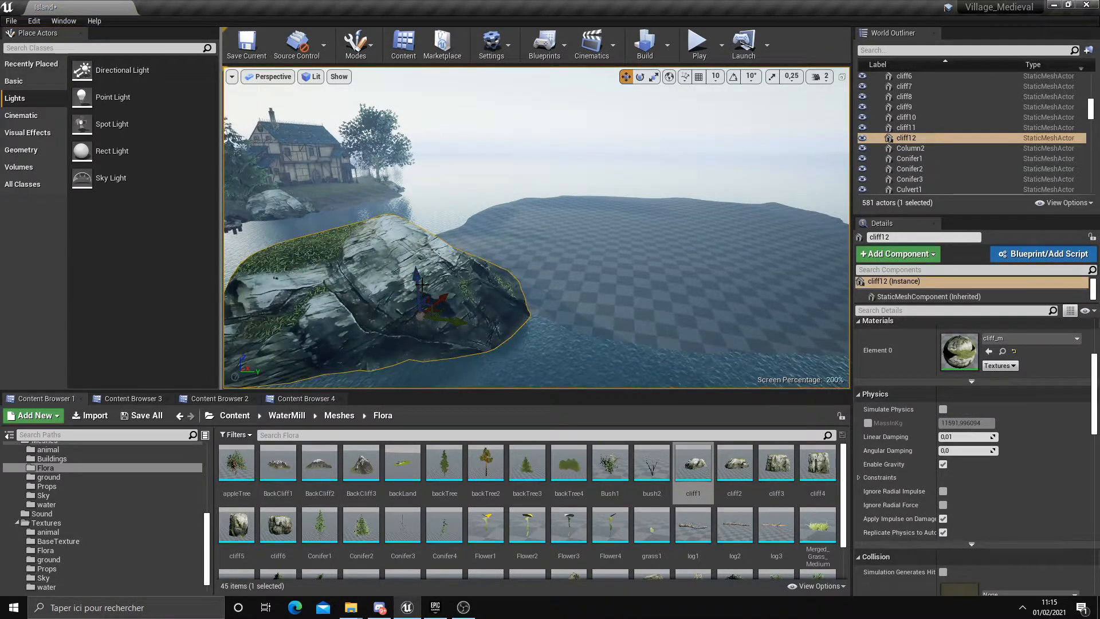
{"action": "right_click_drag", "start_coordinate": [422, 285], "coordinate": [421, 284]}
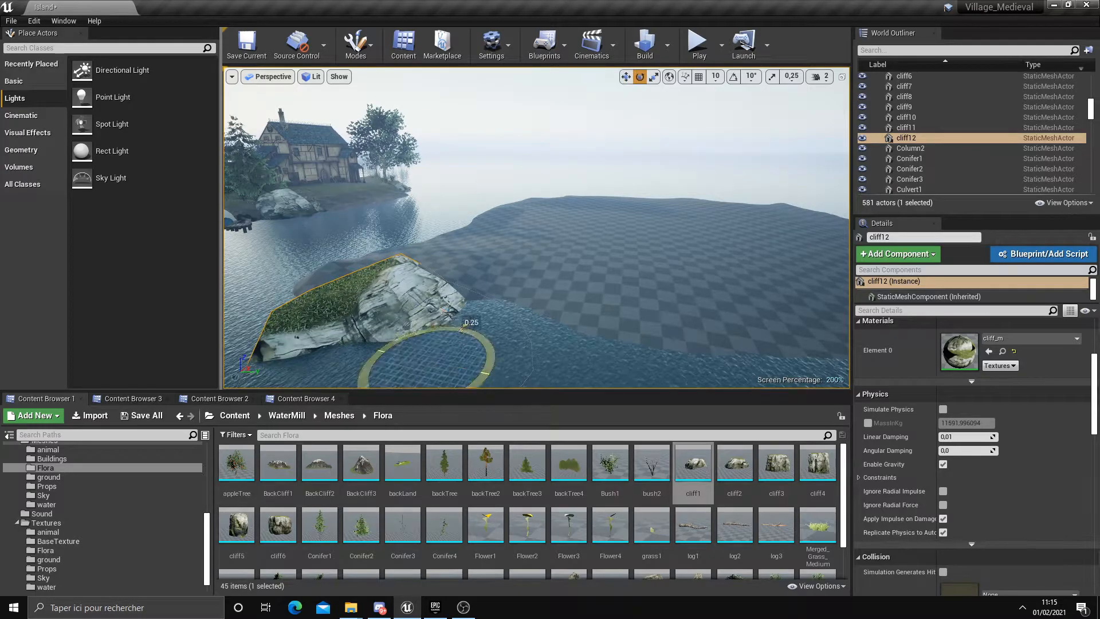
{"action": "left_click_drag", "start_coordinate": [480, 378], "coordinate": [496, 347]}
{"action": "right_click_drag", "start_coordinate": [437, 366], "coordinate": [529, 381]}
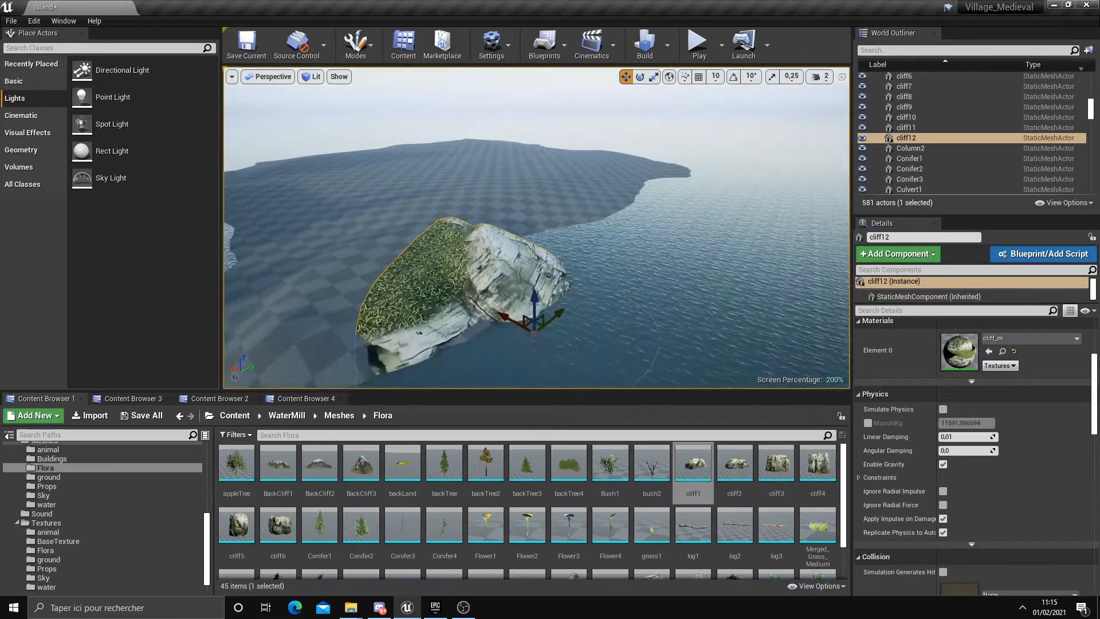
{"action": "key", "text": "e"}
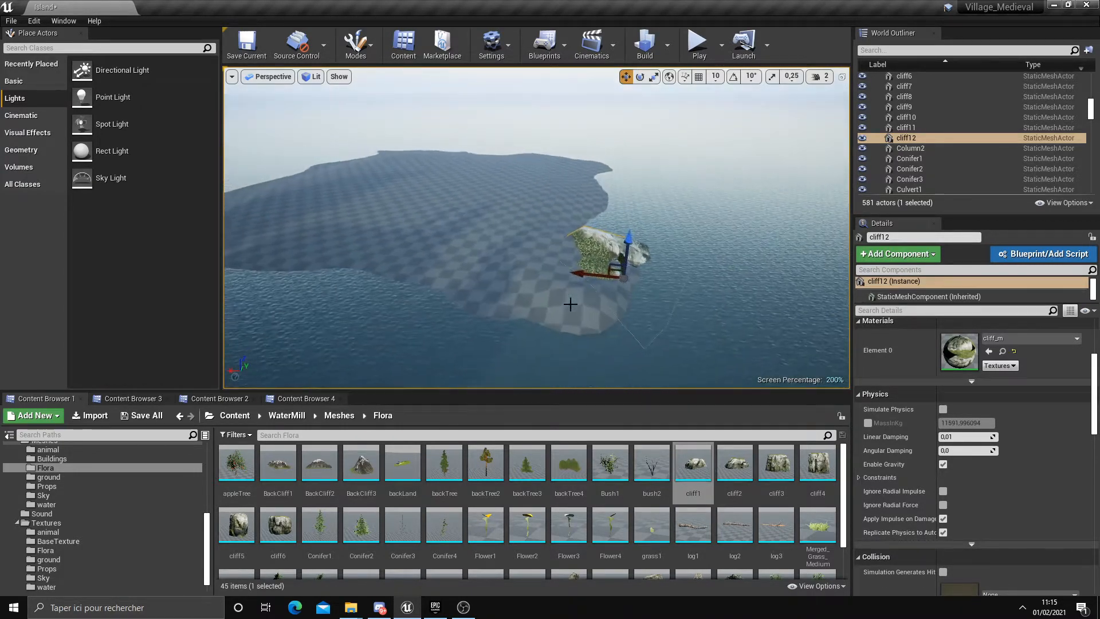
Examine how the existing island's cliffs cover its shoreline by moving cliff7 aside and selecting cliff2, undo the changes, and clear the selection
{"action": "right_click_drag", "start_coordinate": [485, 318], "coordinate": [309, 304]}
{"action": "right_click_drag", "start_coordinate": [537, 229], "coordinate": [418, 258]}
{"action": "right_click_drag", "start_coordinate": [573, 252], "coordinate": [544, 260]}
{"action": "left_click", "coordinate": [566, 310]}
{"action": "mouse_move", "coordinate": [566, 310]}
{"action": "right_mouse_down"}
{"action": "mouse_move", "coordinate": [570, 349]}
{"action": "mouse_move", "coordinate": [566, 310]}
{"action": "right_mouse_up"}
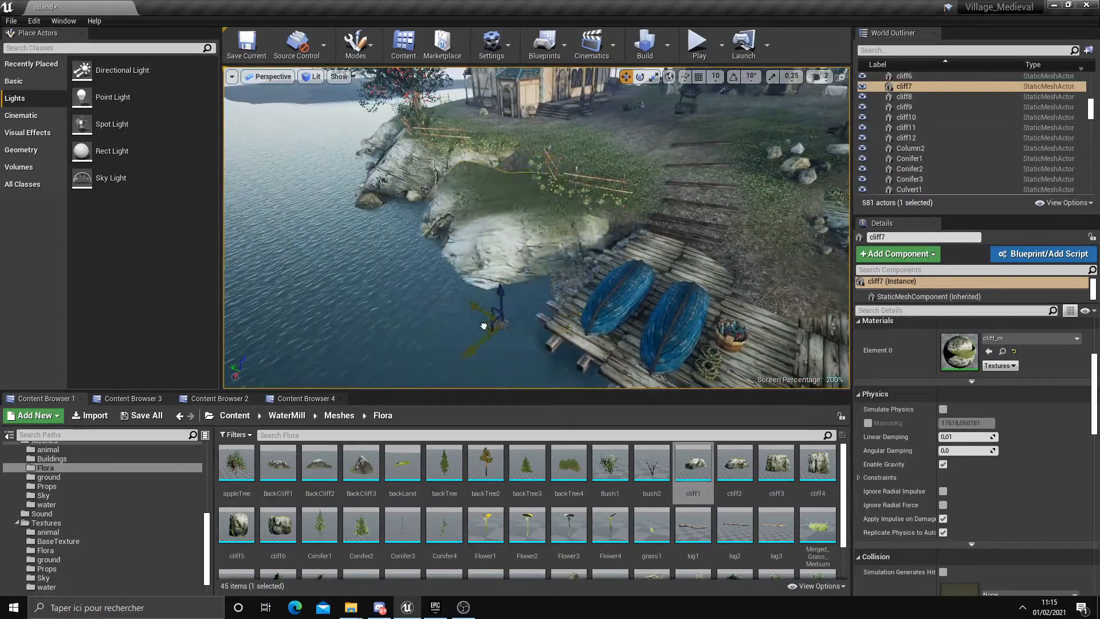
{"action": "scroll", "coordinate": [410, 346], "scroll_direction": "up", "scroll_amount": 6}
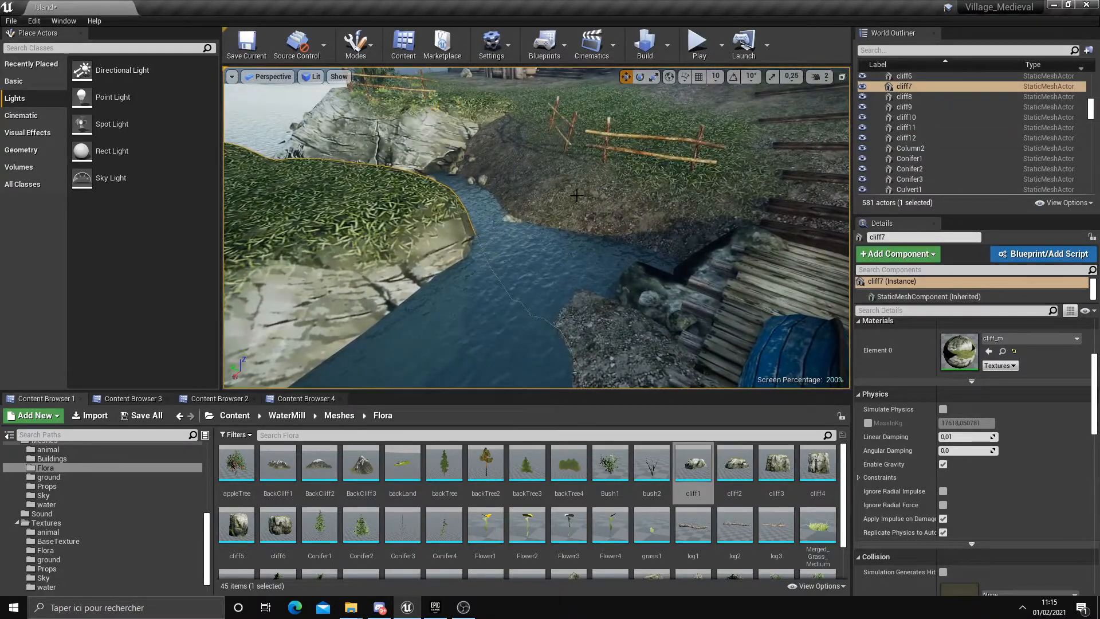
{"action": "key", "text": "ctrl+z"}
{"action": "right_click_drag", "start_coordinate": [579, 233], "coordinate": [599, 315]}
{"action": "left_click", "coordinate": [599, 315]}
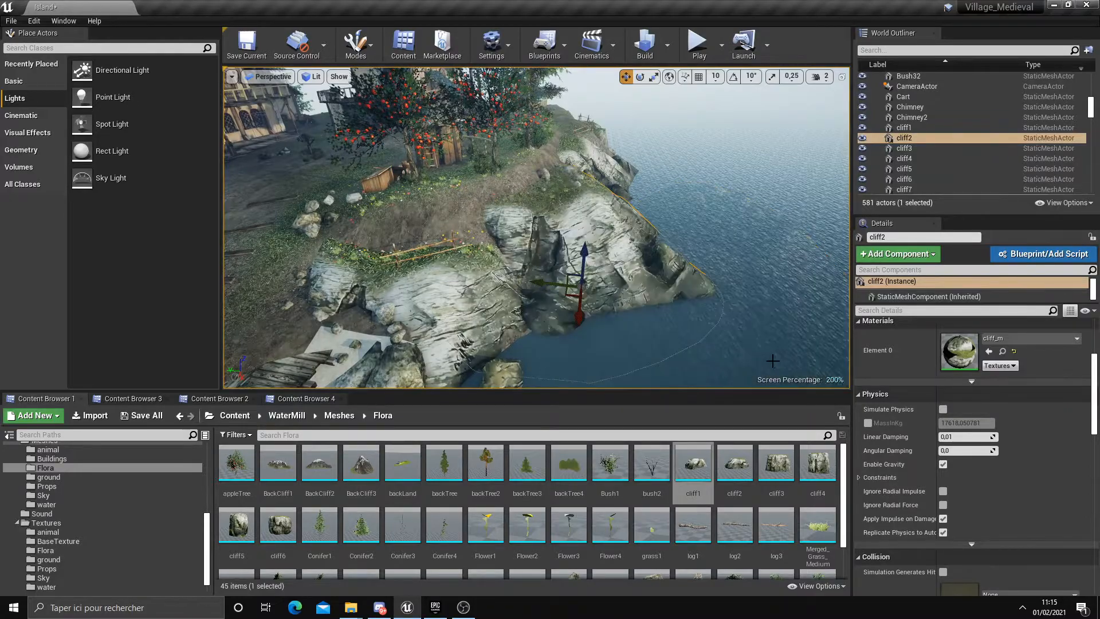
{"action": "key", "text": "ctrl+z"}
{"action": "key", "text": "Escape"}
{"action": "right_click_drag", "start_coordinate": [665, 321], "coordinate": [278, 266]}
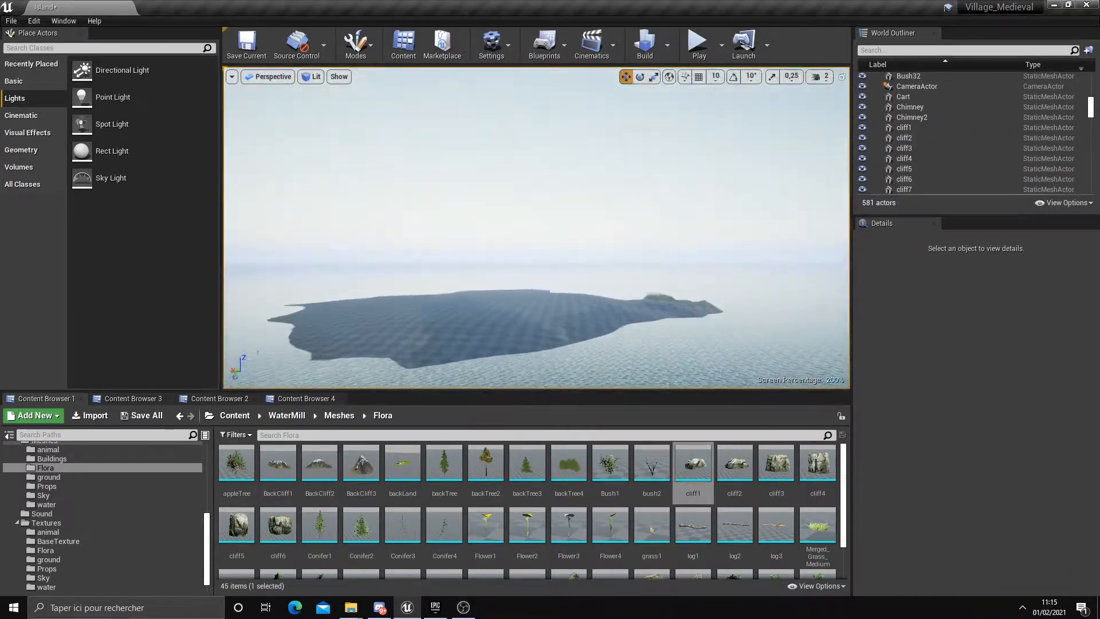
{"action": "right_click_drag", "start_coordinate": [537, 229], "coordinate": [298, 232]}
{"action": "right_click_drag", "start_coordinate": [623, 301], "coordinate": [751, 303]}
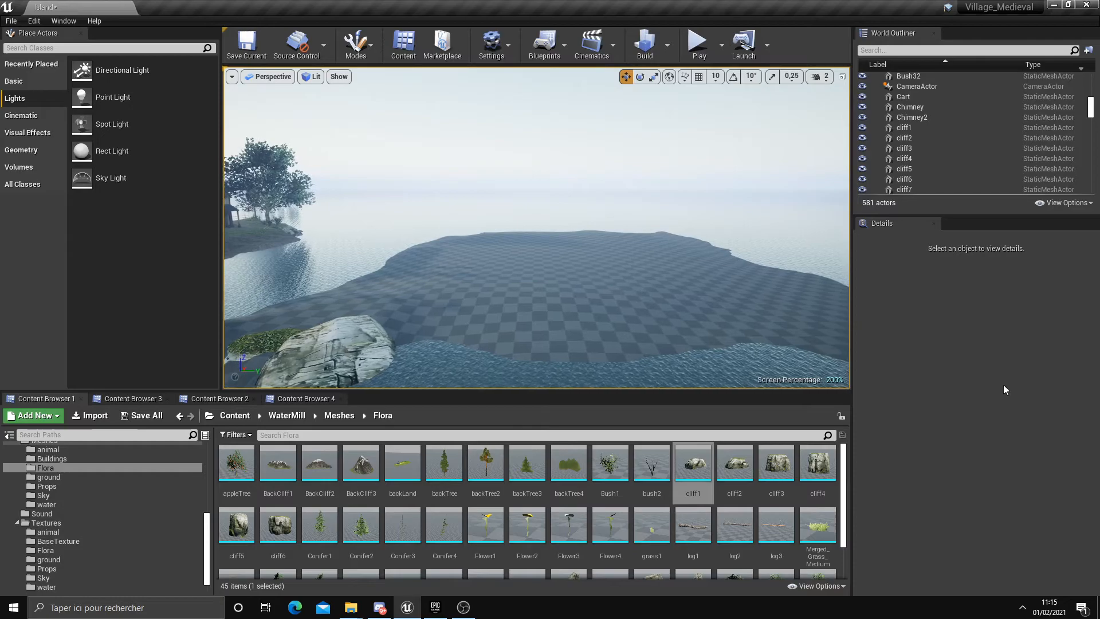